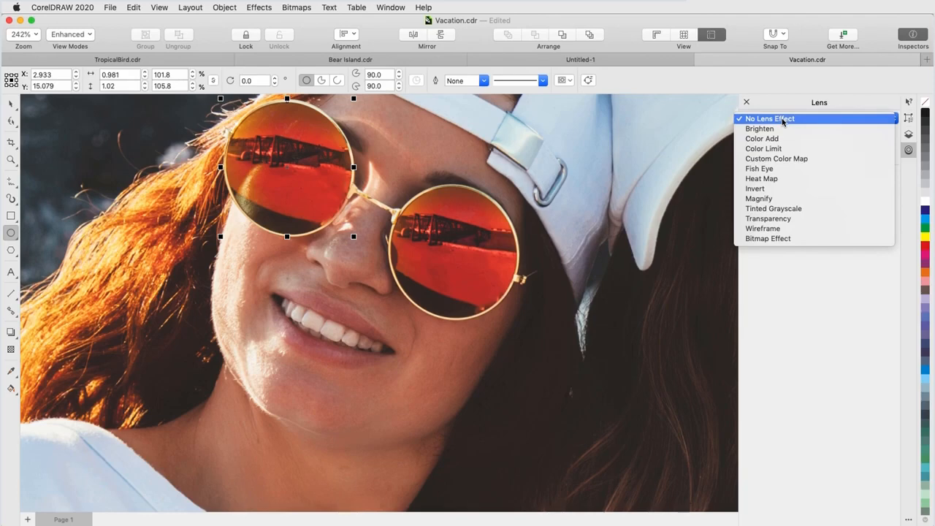
Try the Brighten, Heat Map and Invert lenses on the ellipse over the left lens, ending with Bitmap Effect.
left_click(782, 129)
left_click(783, 118)
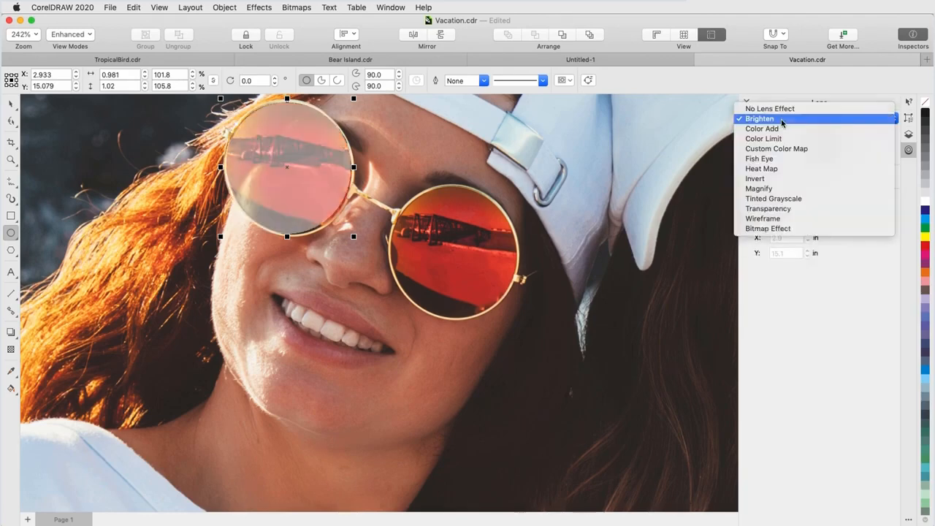
left_click(782, 169)
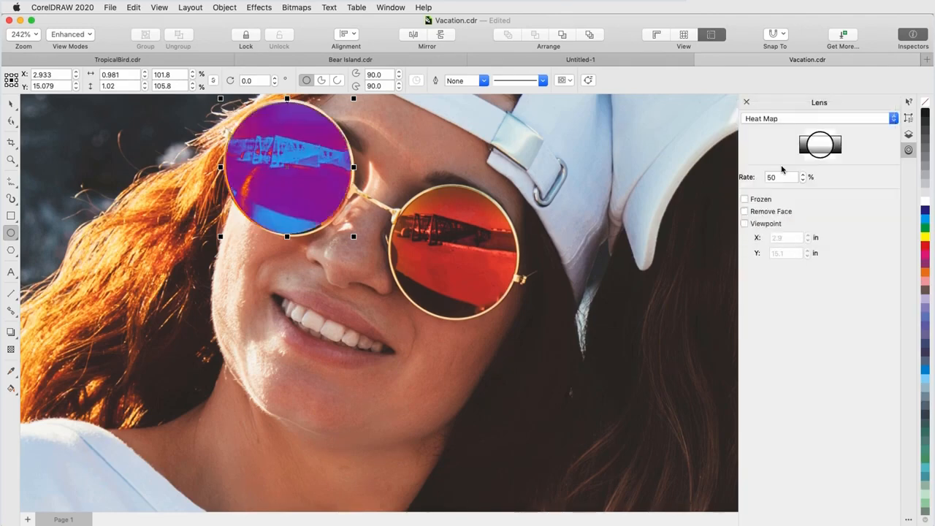
left_click(780, 119)
left_click(779, 129)
left_click(776, 120)
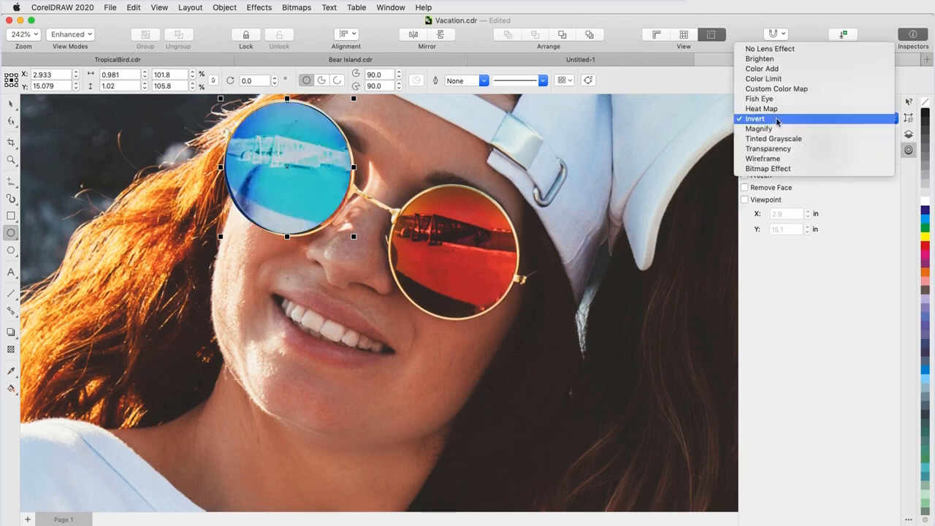
left_click(781, 168)
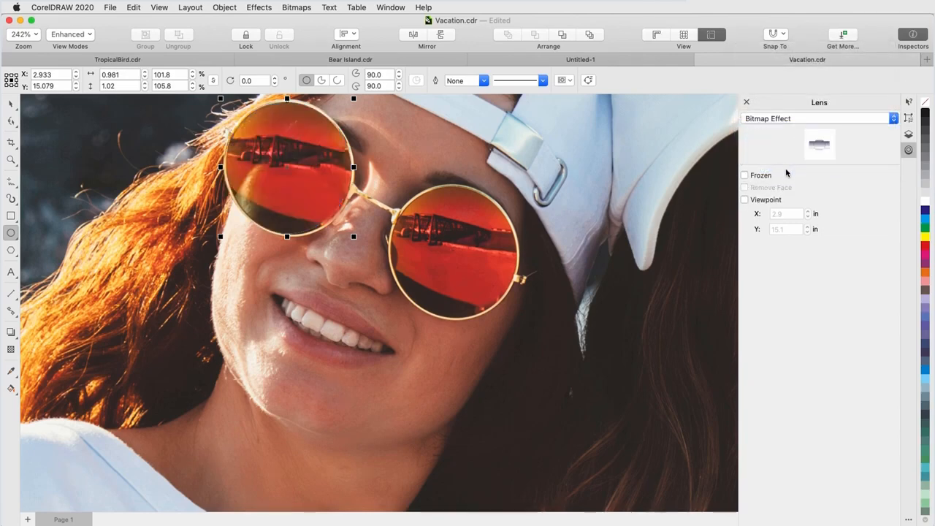
Apply the Art Style effect to the lens ellipse with style Sienna, intensity 81 and high detail.
left_click(908, 135)
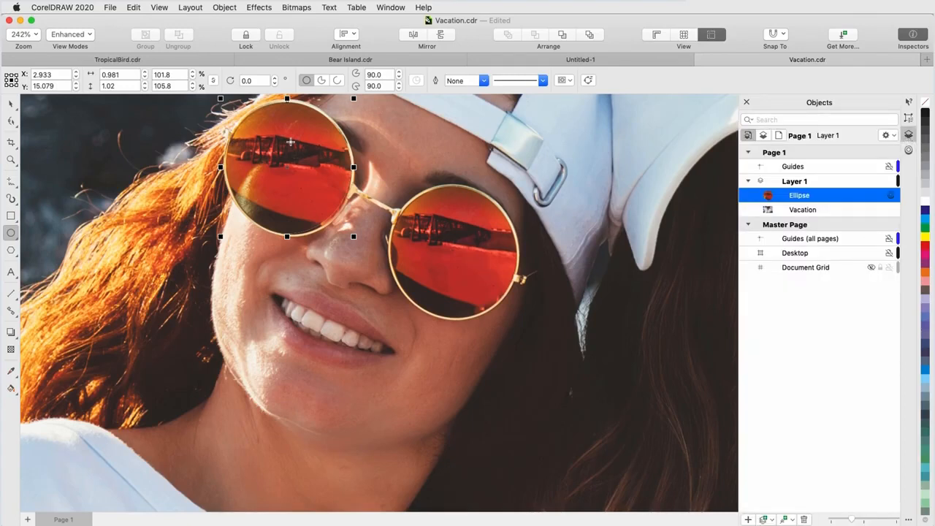
left_click(261, 9)
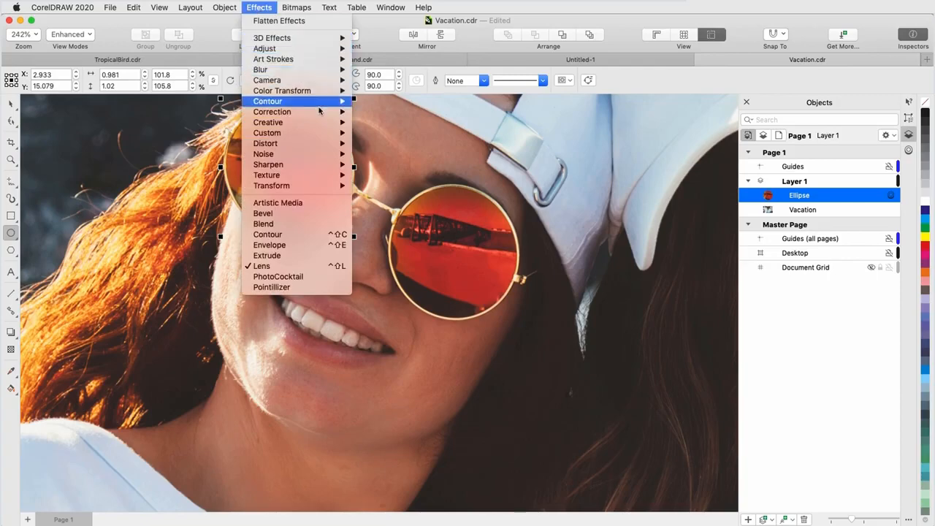
left_click(390, 124)
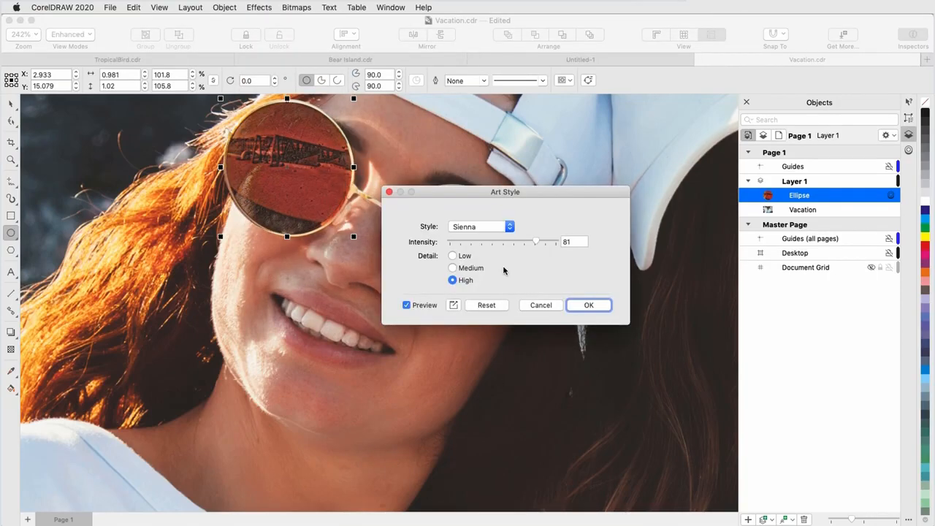
left_click(581, 305)
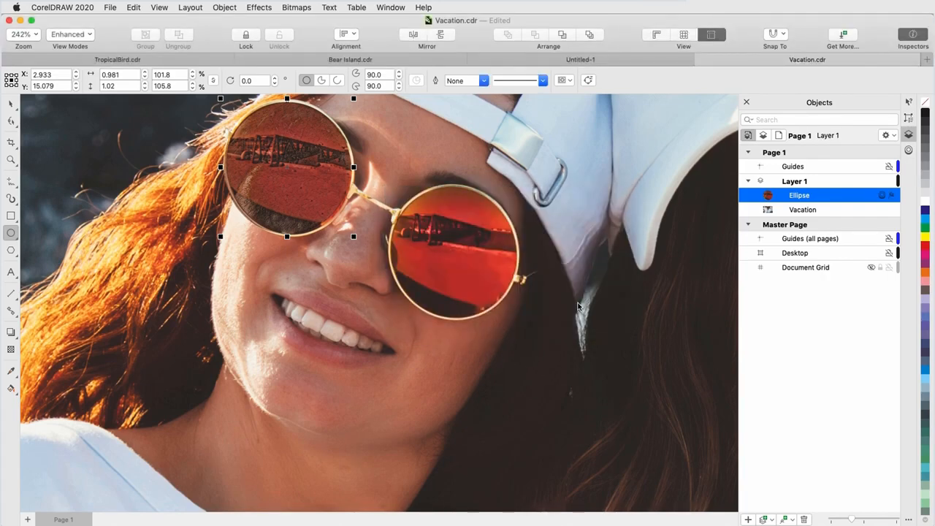
Duplicate the ellipse, move the copy onto the right lens and enlarge it slightly to fit the frame.
key("super+d")
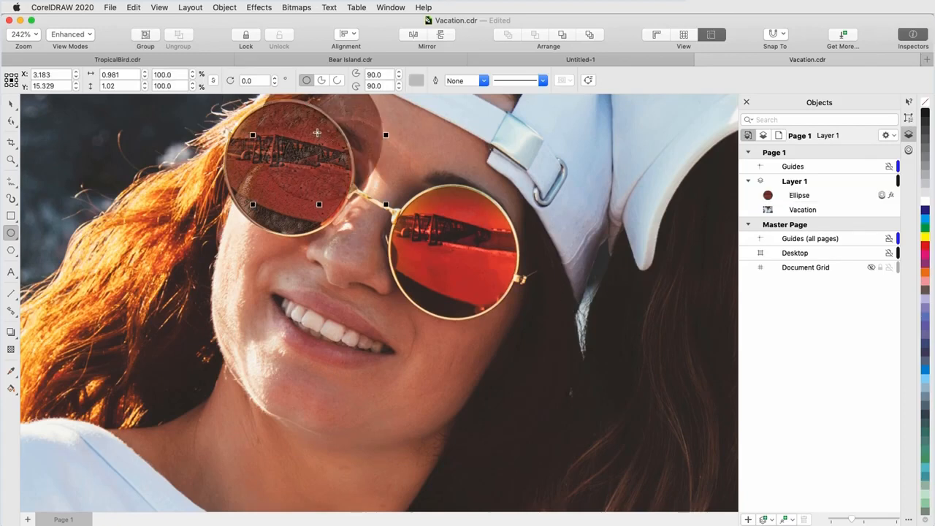
left_click_drag(330, 139, 584, 185)
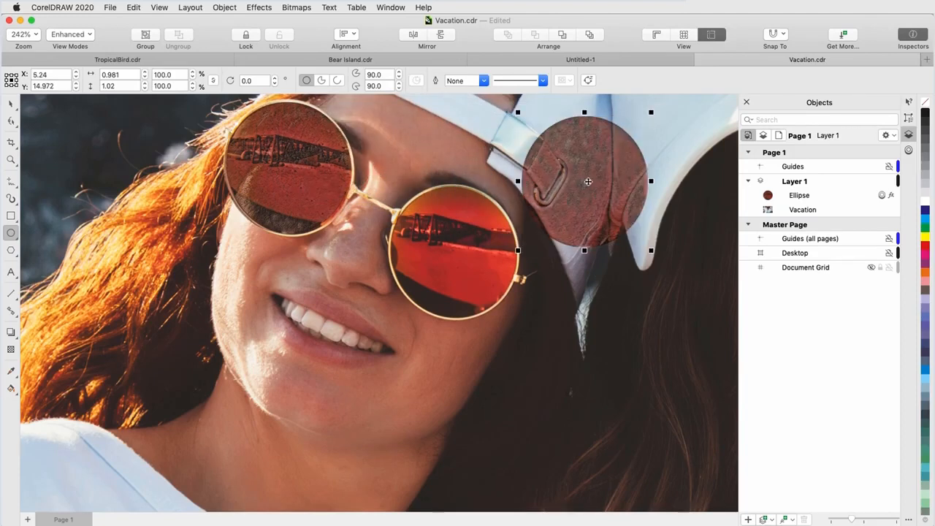
left_click_drag(584, 185, 453, 251)
left_click_drag(519, 320, 532, 324)
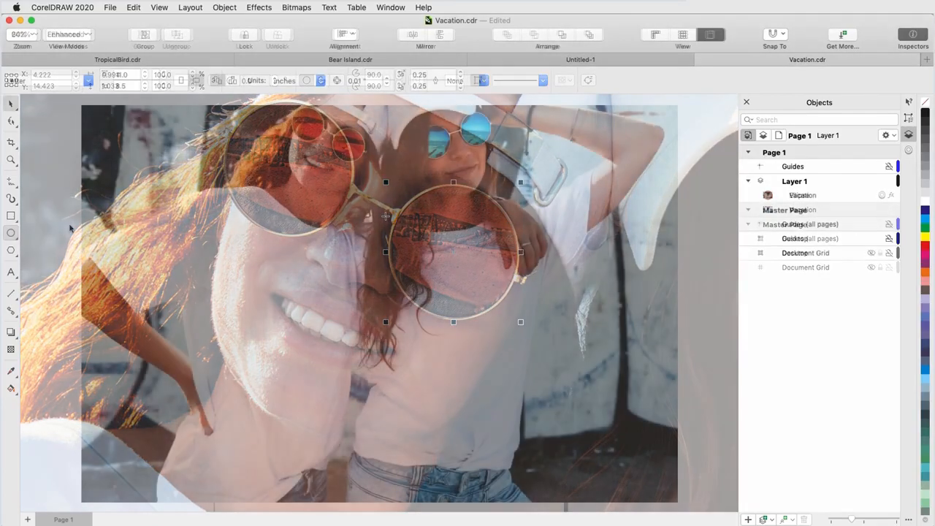
Draw an ellipse about 0.98 × 1.02 in covering the left lens of the red sunglasses.
scroll(314, 110, "up", 5)
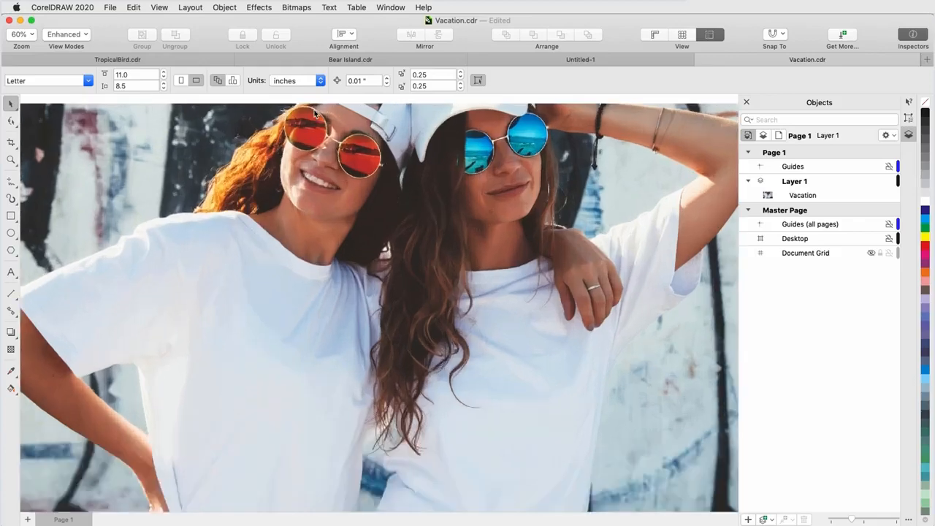
scroll(314, 111, "up", 1)
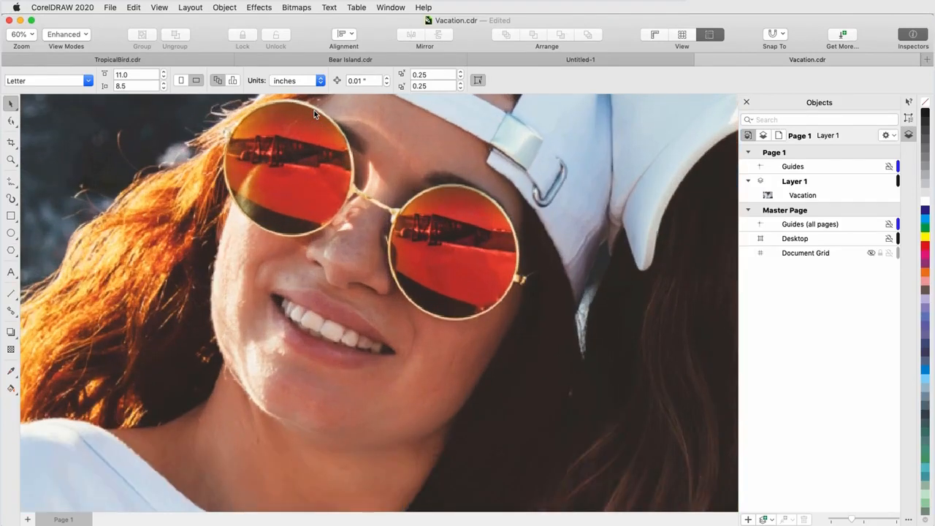
left_click(11, 233)
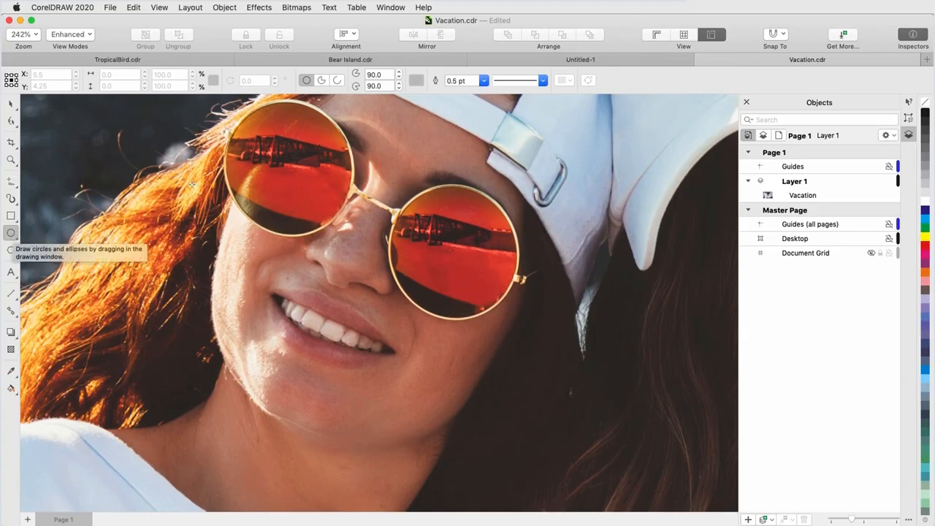
mouse_move(279, 163)
left_mouse_down()
mouse_move(310, 226)
mouse_move(287, 165)
left_mouse_up()
left_click_drag(286, 229, 286, 235)
left_click_drag(351, 167, 355, 167)
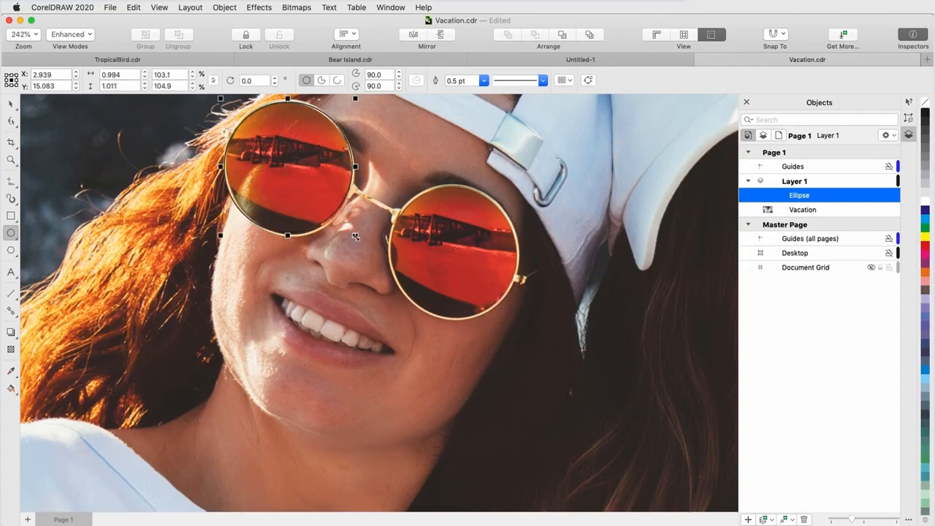
left_click_drag(355, 235, 357, 238)
left_click_drag(357, 167, 354, 167)
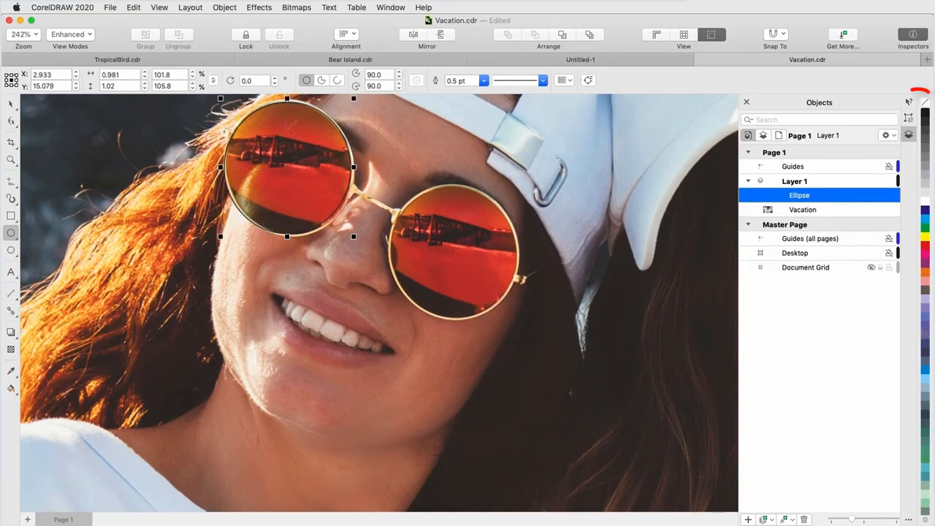
Remove the ellipse's outline and open the Lens inspector.
left_click(926, 101)
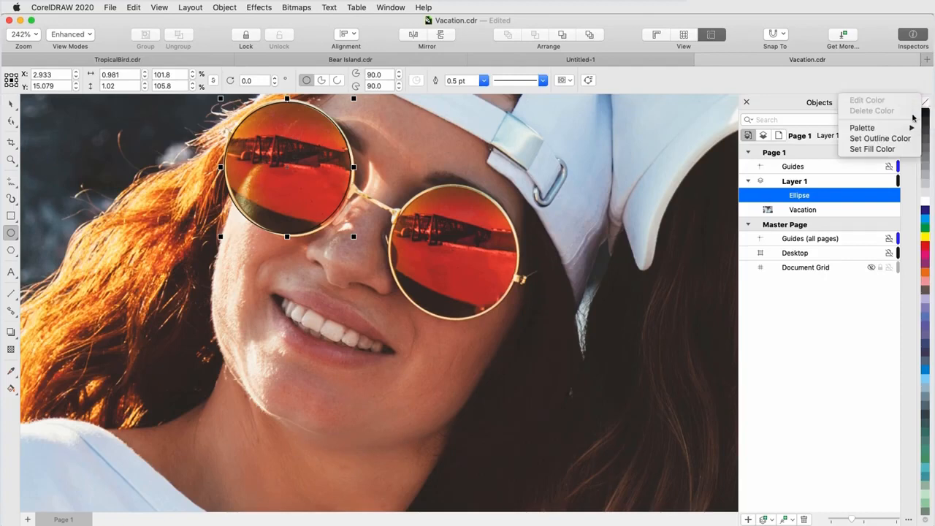
left_click(727, 153)
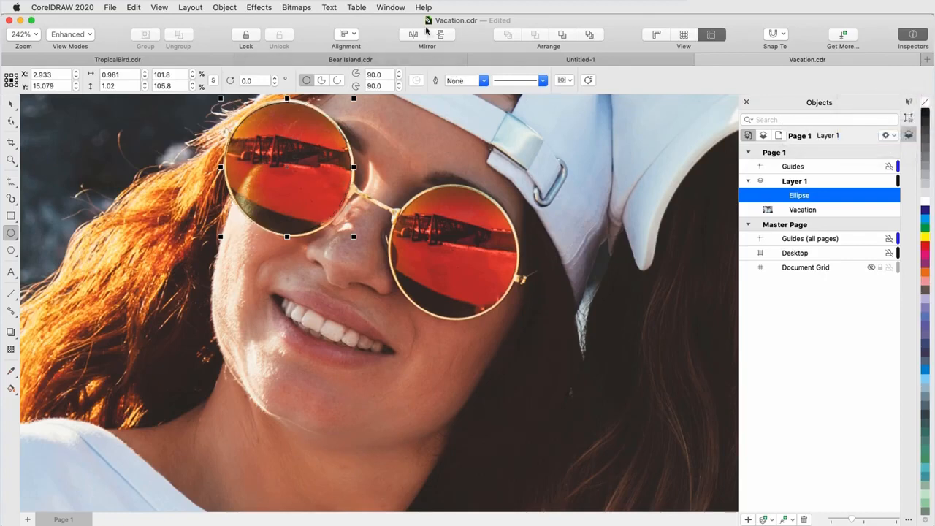
left_click(404, 9)
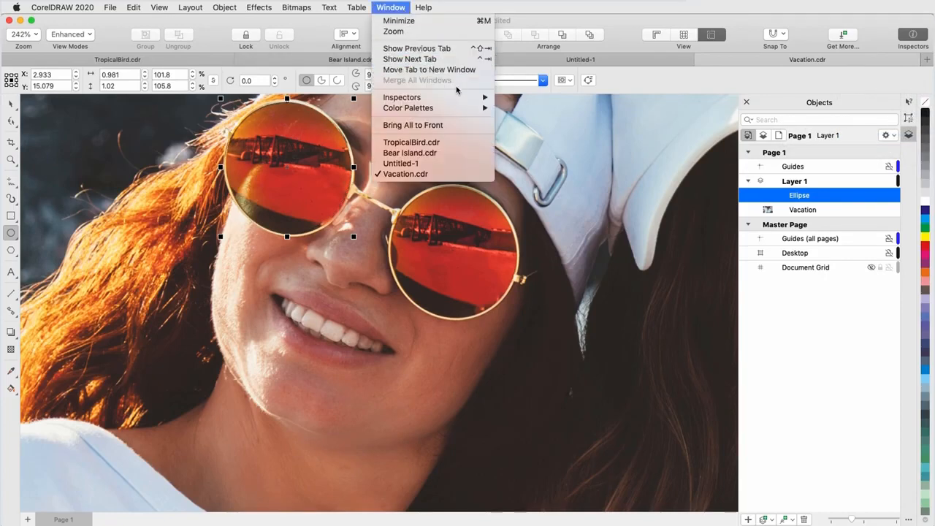
mouse_move(468, 100)
mouse_move(566, 330)
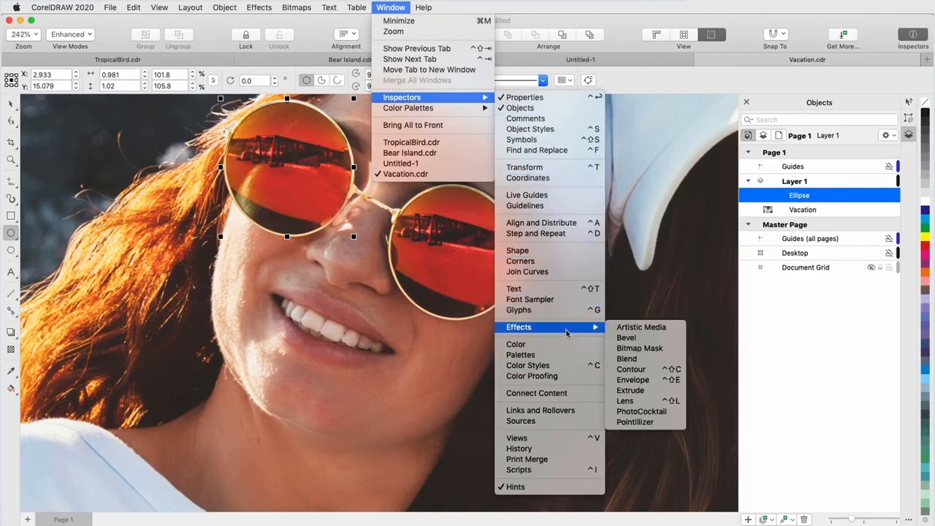
left_click(660, 403)
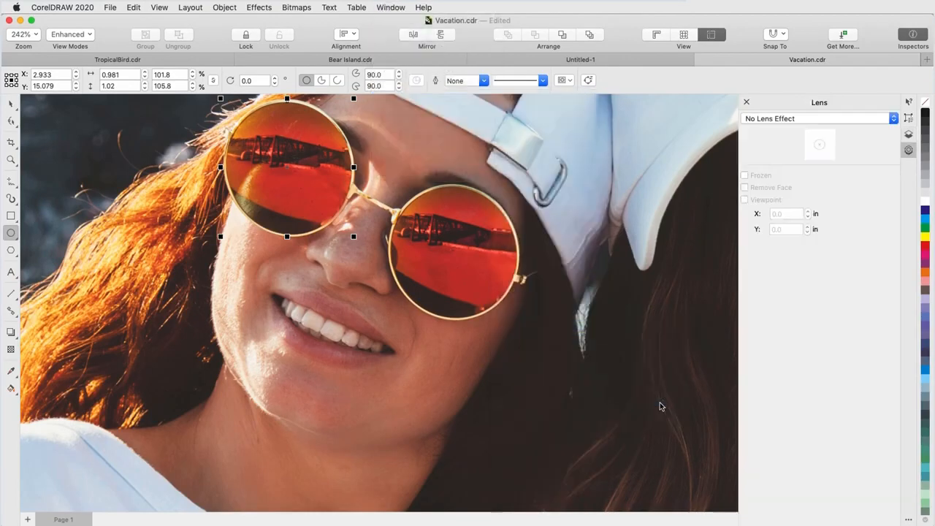
Preview the Brighten, Heat Map and Invert lenses on the ellipse, then set its lens to Bitmap Effect.
left_click(784, 120)
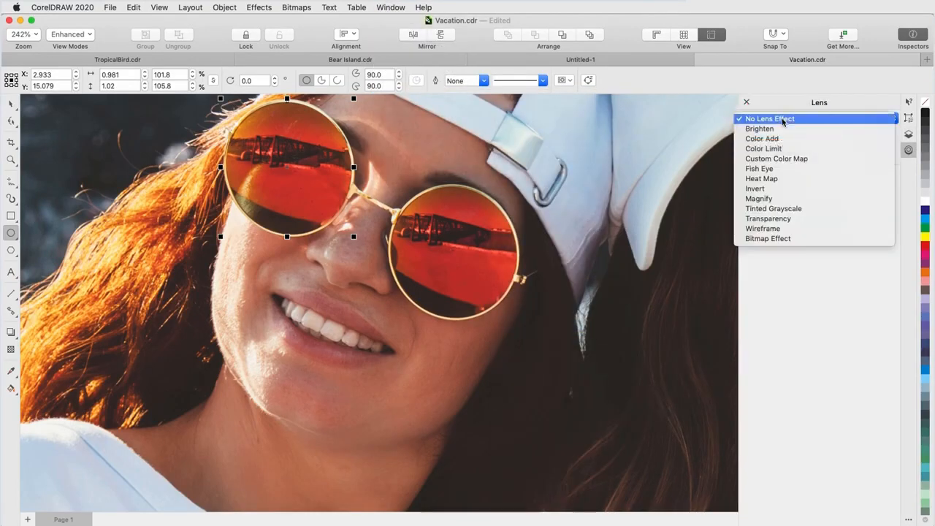
left_click(781, 130)
left_click(782, 118)
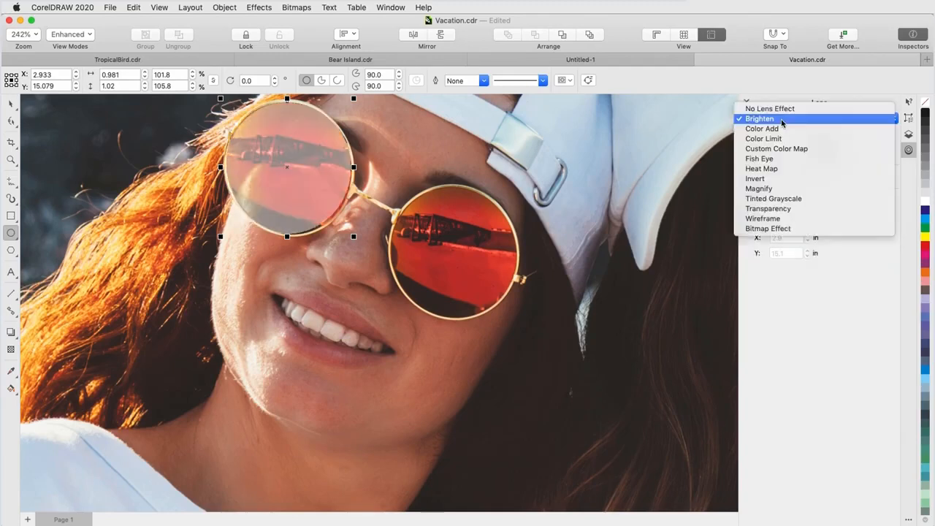
left_click(781, 169)
left_click(780, 120)
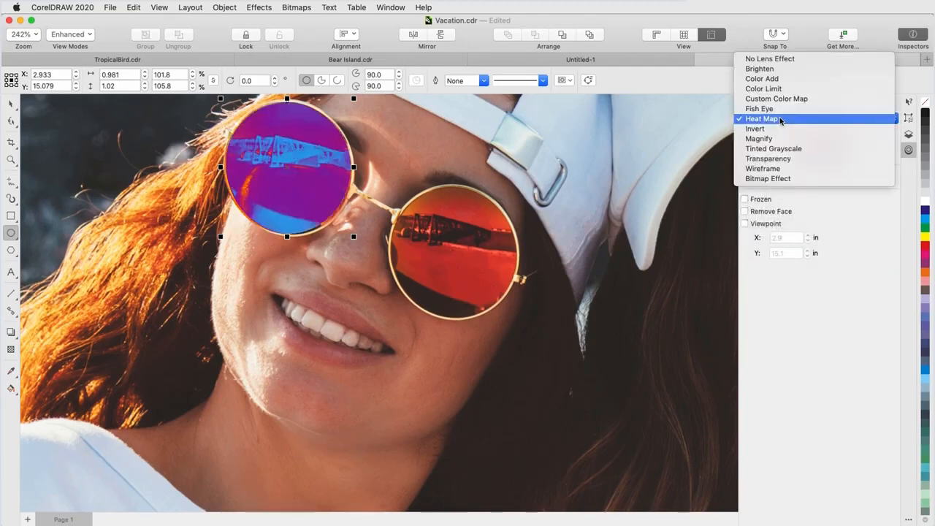
left_click(778, 128)
left_click(777, 121)
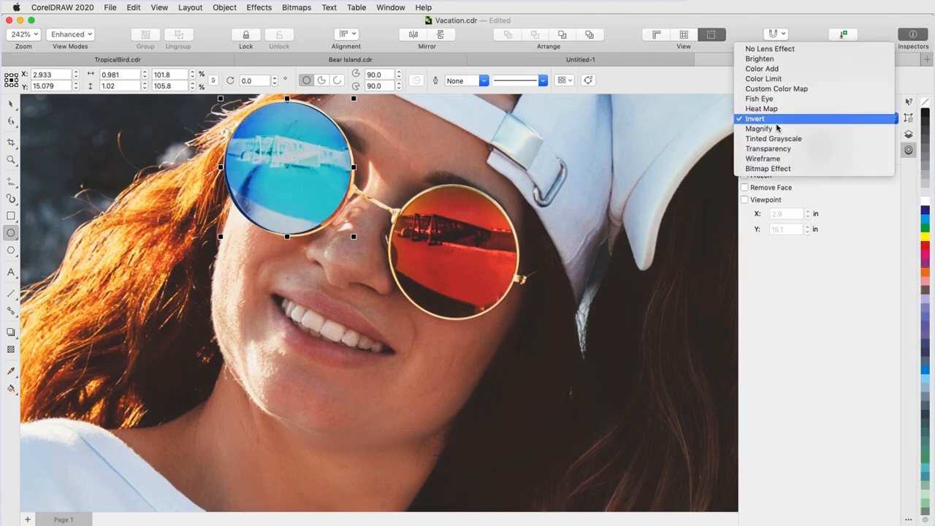
left_click(782, 170)
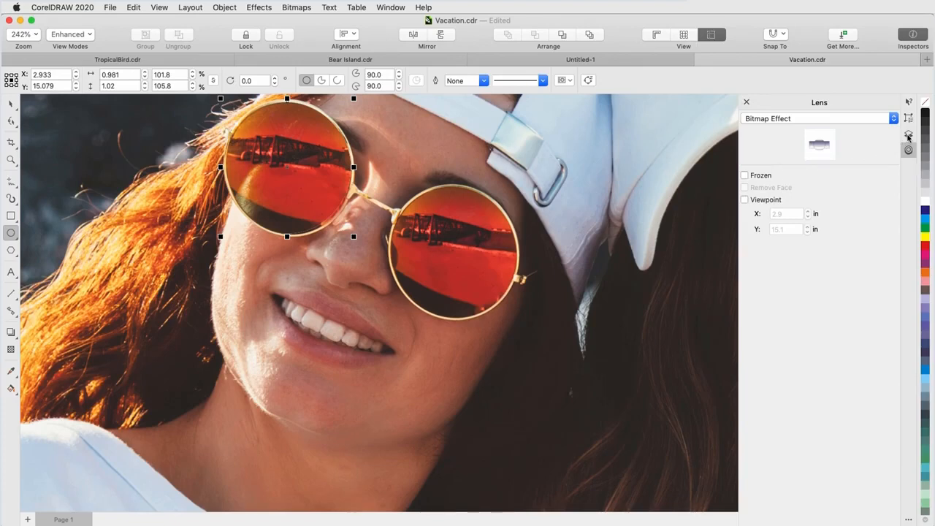
Add a Creative Art Style effect to the ellipse using Sienna at intensity 81 with high detail.
left_click(907, 136)
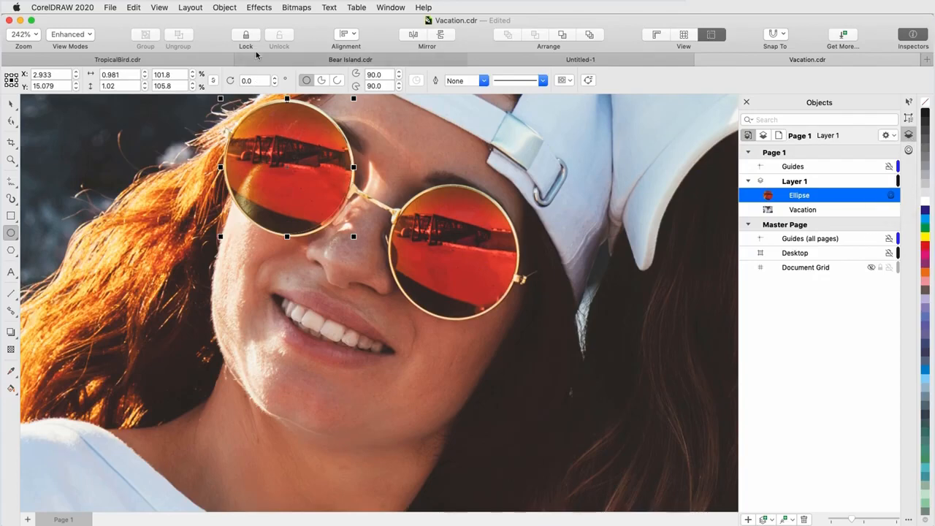
left_click(259, 8)
mouse_move(325, 123)
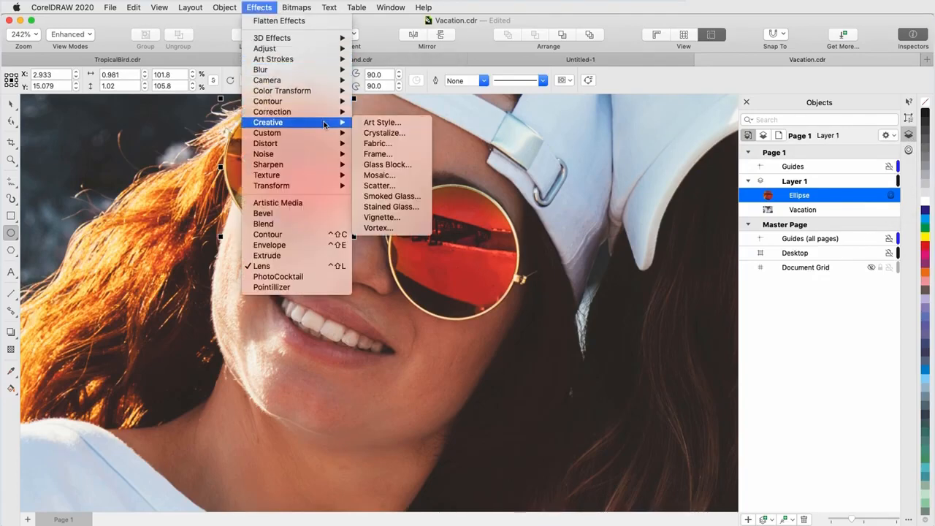
left_click(406, 124)
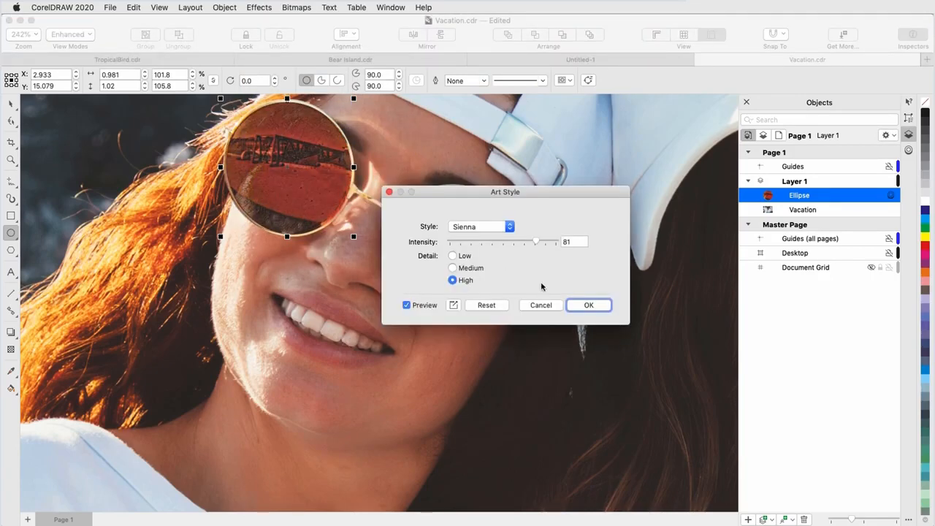
left_click(577, 306)
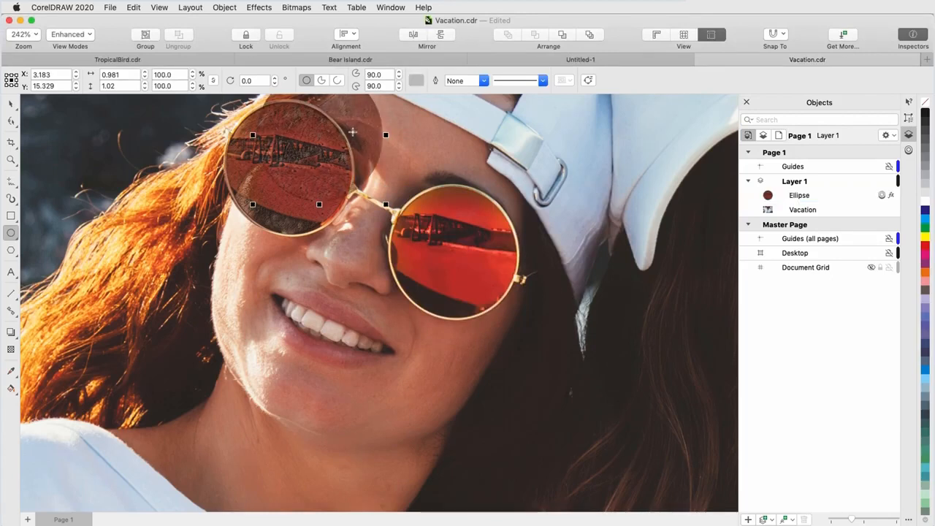
Move the ellipse copy onto the right lens and enlarge it slightly to match the frame.
left_click_drag(324, 134, 584, 185)
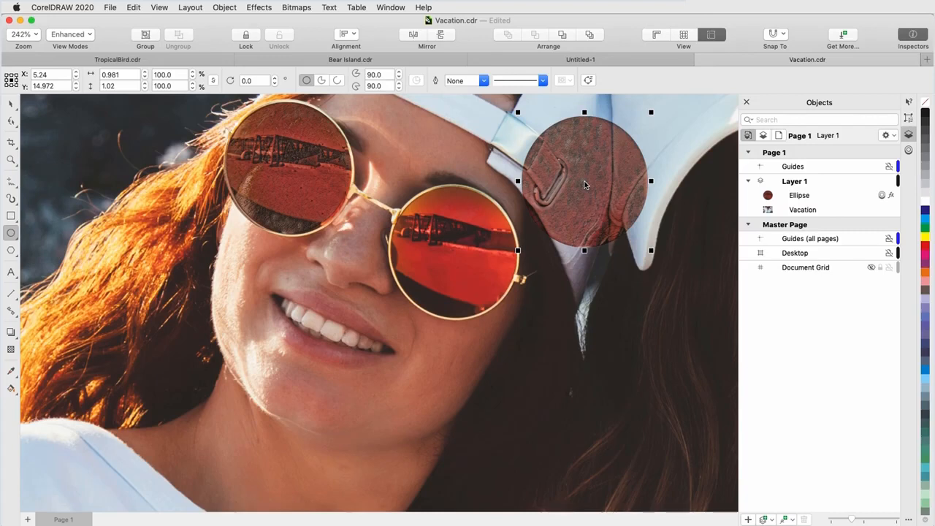
left_click_drag(584, 185, 455, 252)
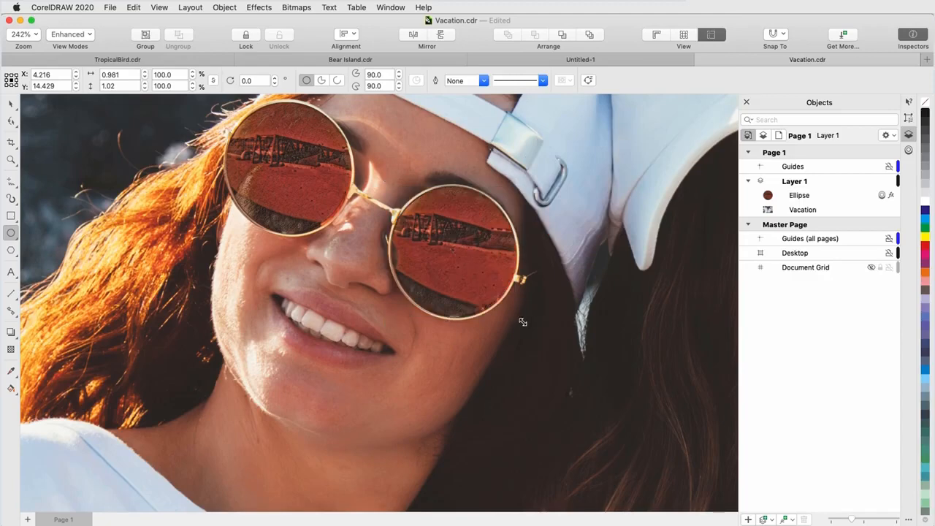
left_click_drag(522, 321, 533, 324)
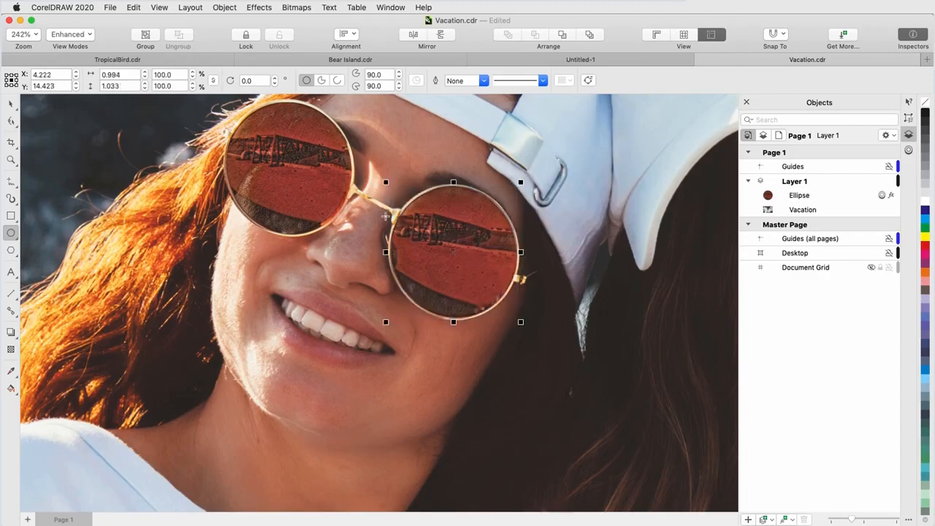
Draw a closed Bézier curve around the visible part of the second woman's left lens and remove its outline.
scroll(322, 240, "down", 3)
scroll(695, 216, "up", 5)
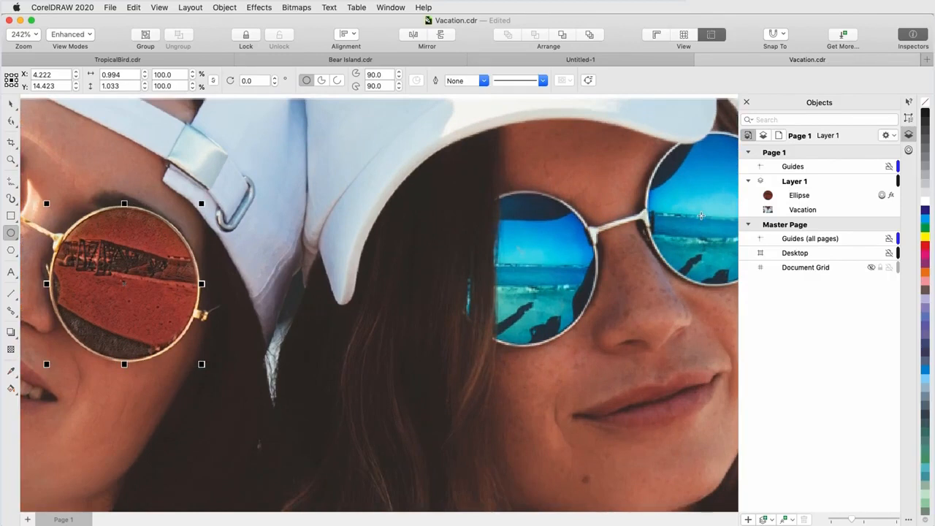
left_click(10, 180)
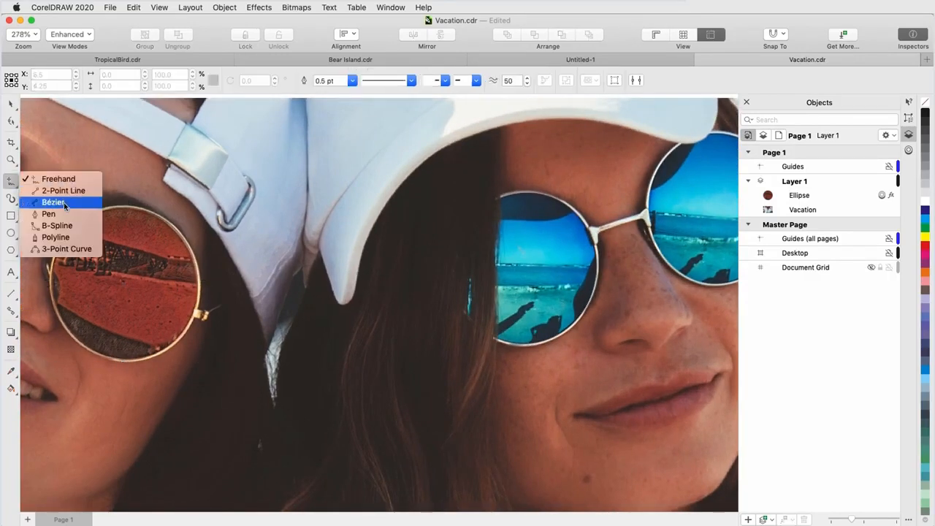
left_click(36, 179)
left_click_drag(499, 196, 494, 251)
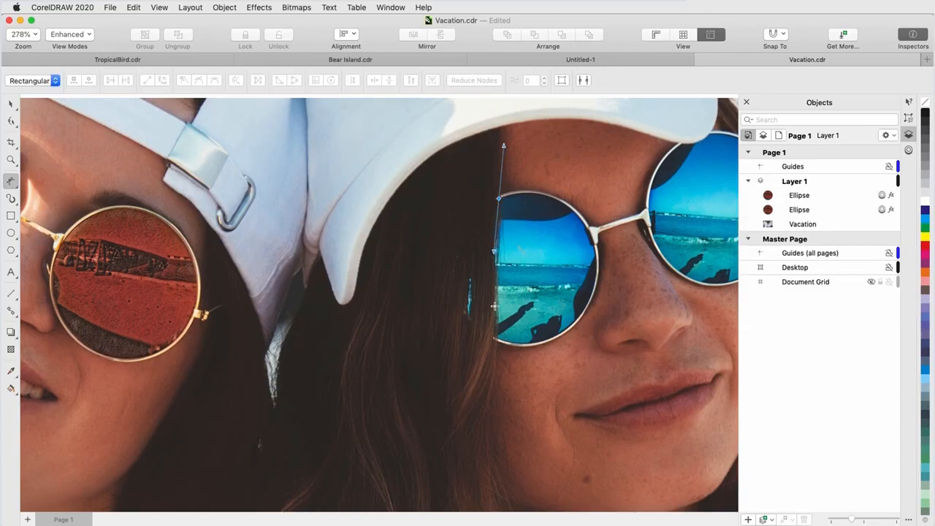
left_click_drag(496, 314, 500, 341)
mouse_move(514, 344)
left_mouse_down()
mouse_move(566, 331)
mouse_move(591, 298)
left_mouse_up()
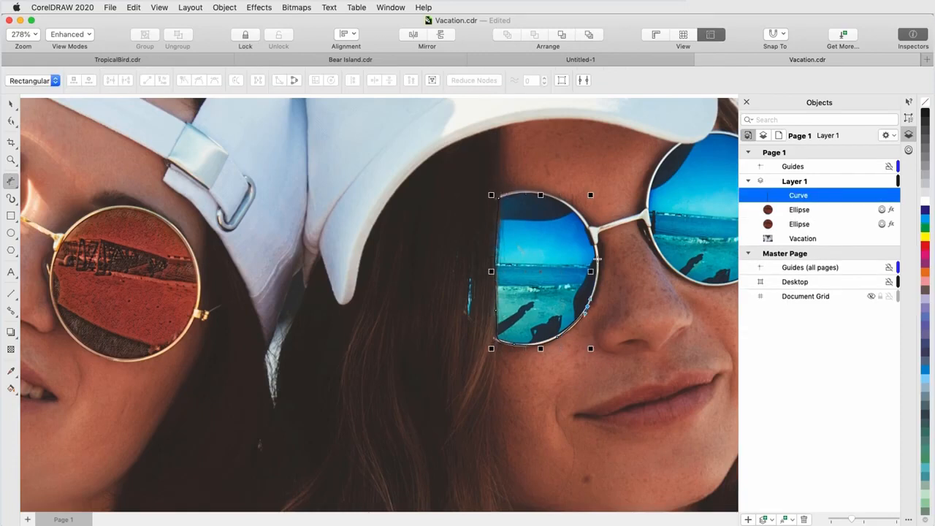
left_click_drag(597, 257, 593, 242)
left_click_drag(539, 191, 522, 192)
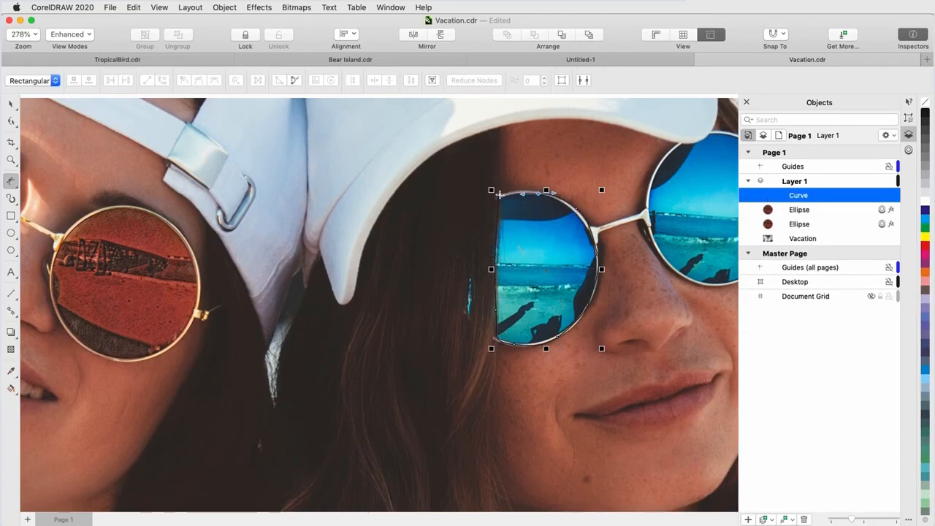
left_click(499, 195)
key("space")
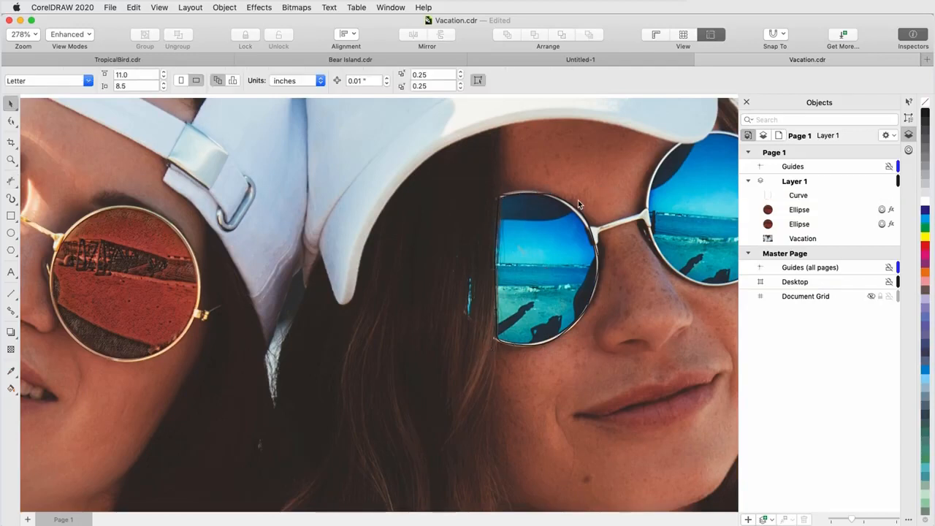
right_click(927, 104)
left_click(877, 140)
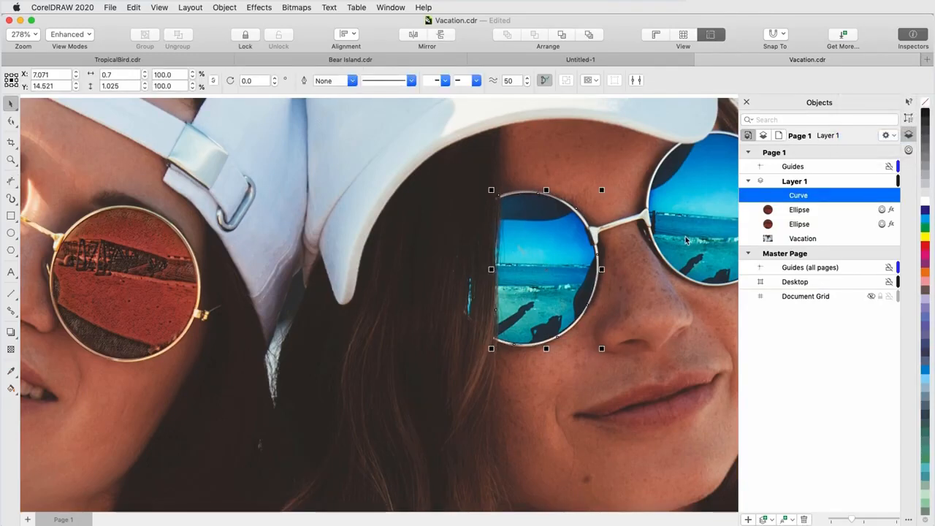
Copy the lens and bitmap effects from the red-lens ellipse to the new curve with the Attributes Eyedropper.
left_click(17, 376)
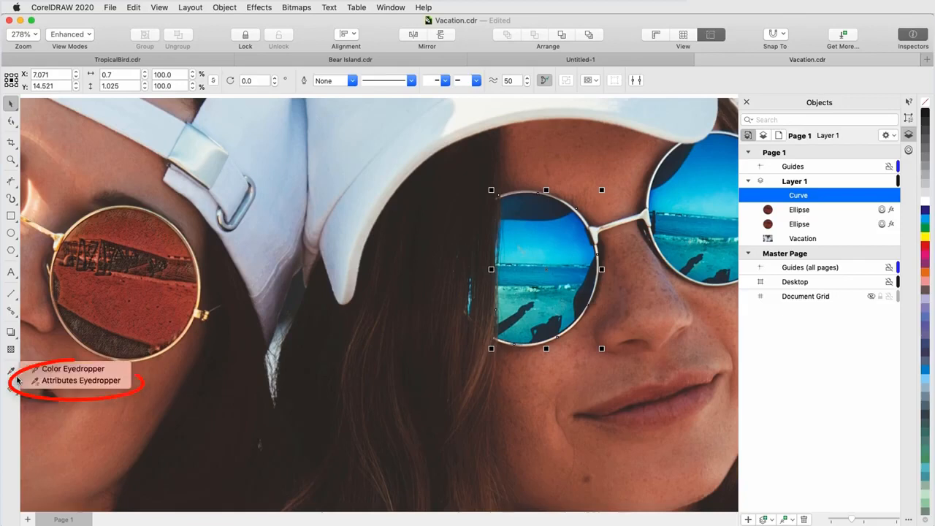
left_click(57, 380)
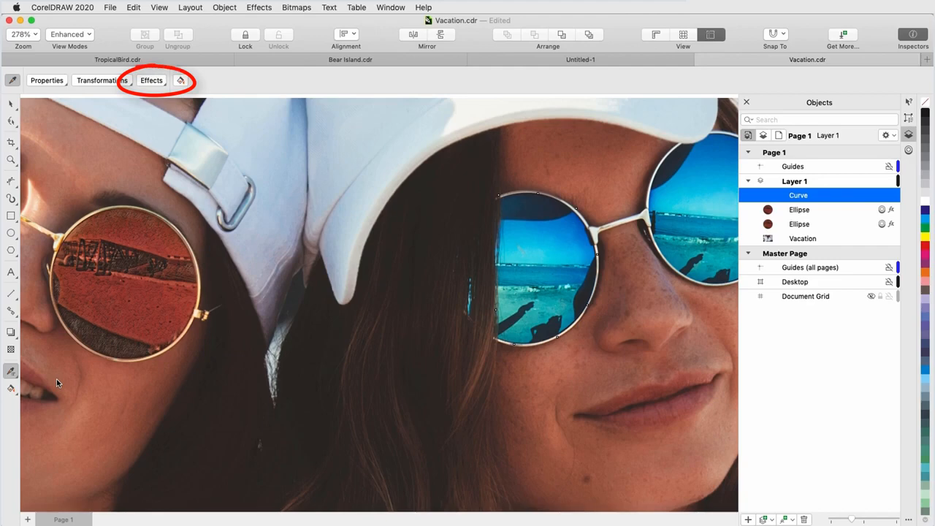
left_click(167, 86)
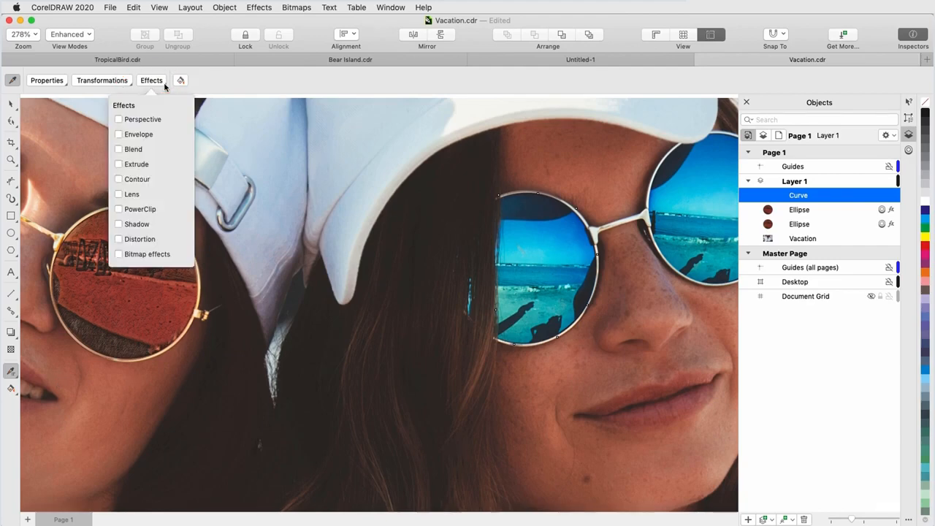
left_click(119, 194)
left_click(119, 254)
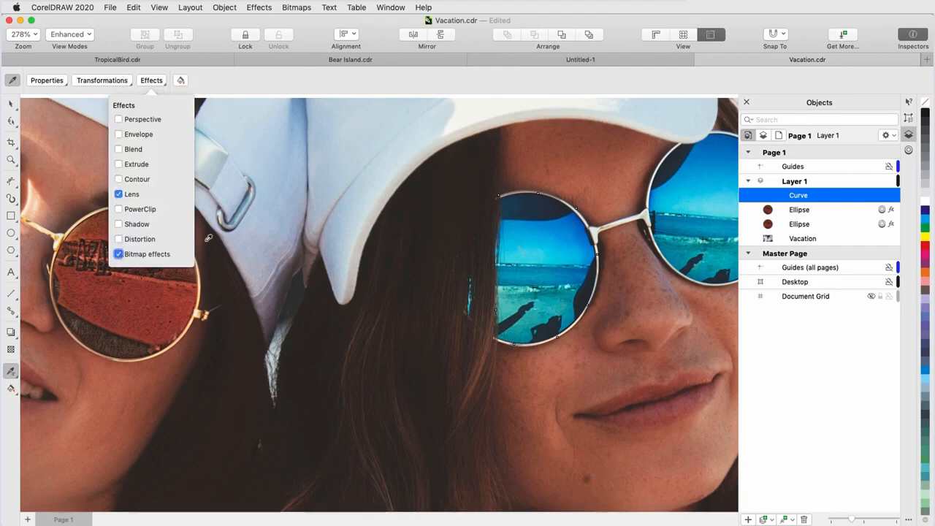
left_click(167, 286)
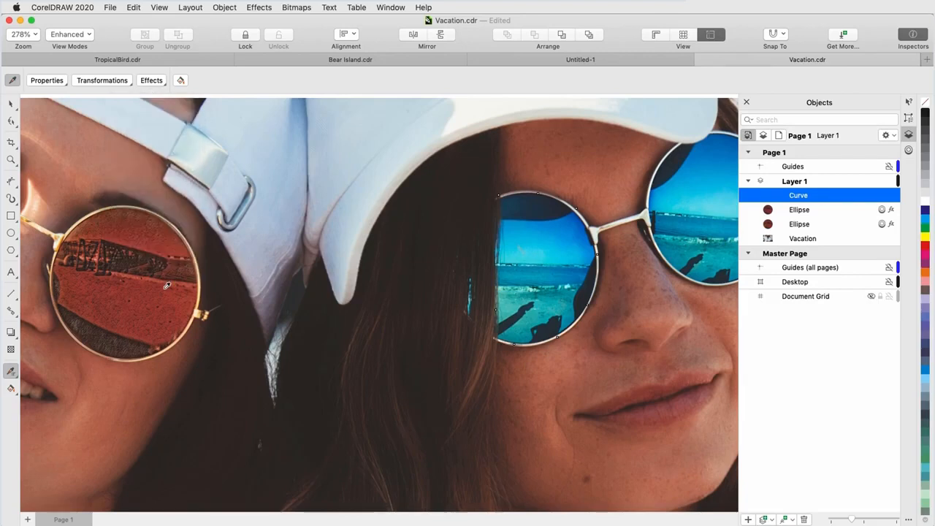
left_click(168, 285)
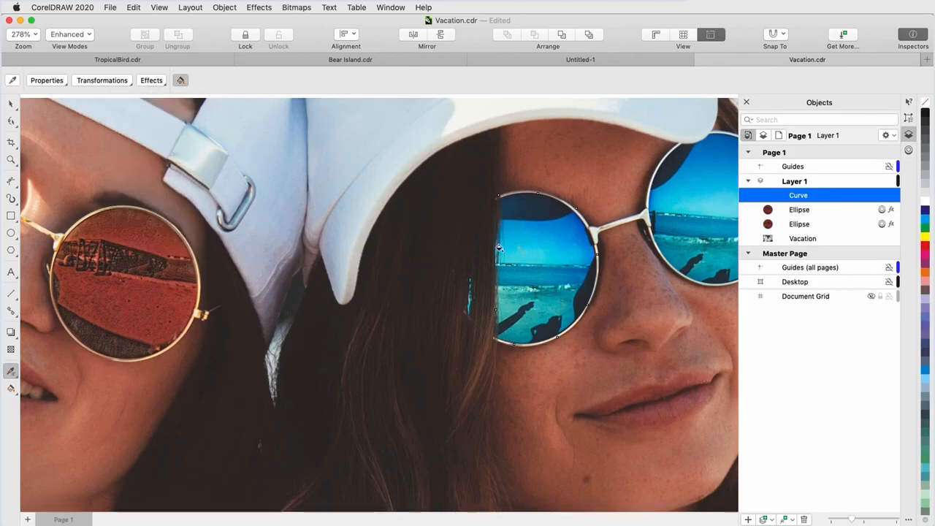
left_click(528, 247)
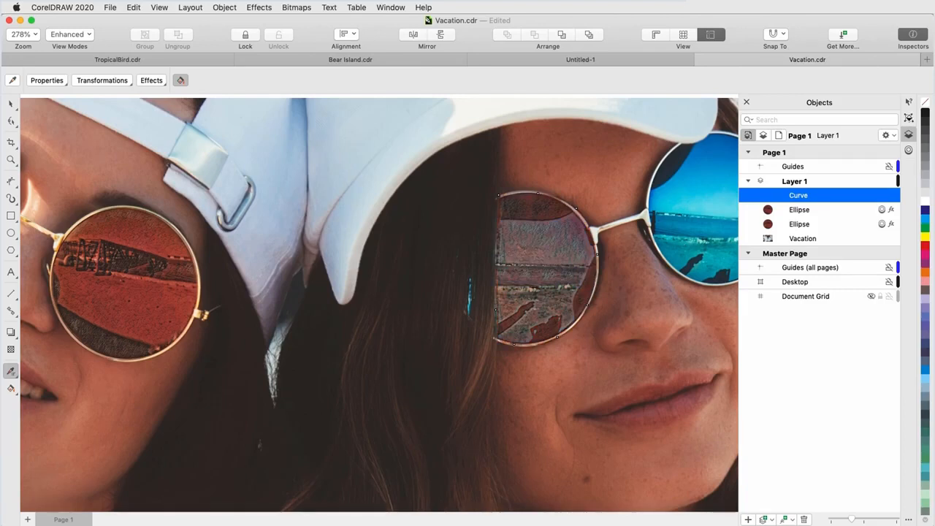
Edit the curve's Art Style effect to use the Pink Pastel style with medium detail.
left_click(909, 117)
left_click(794, 119)
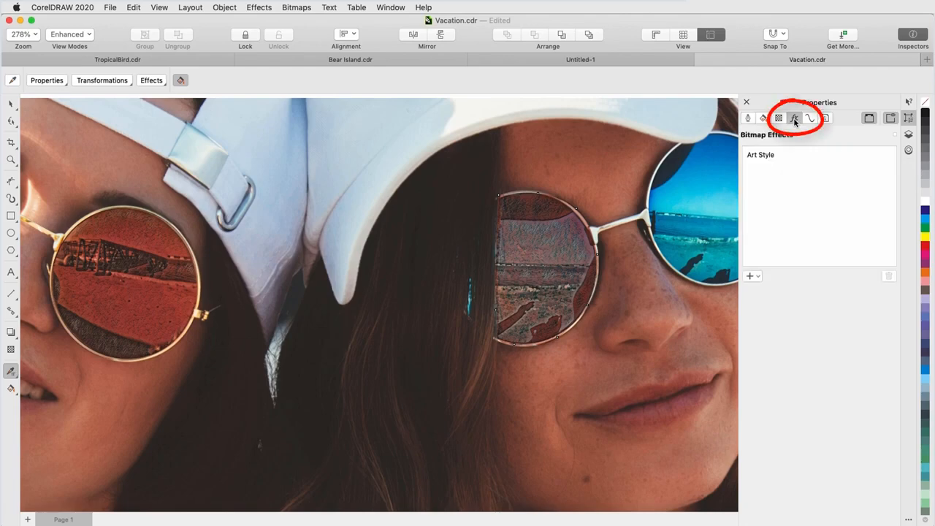
double_click(773, 155)
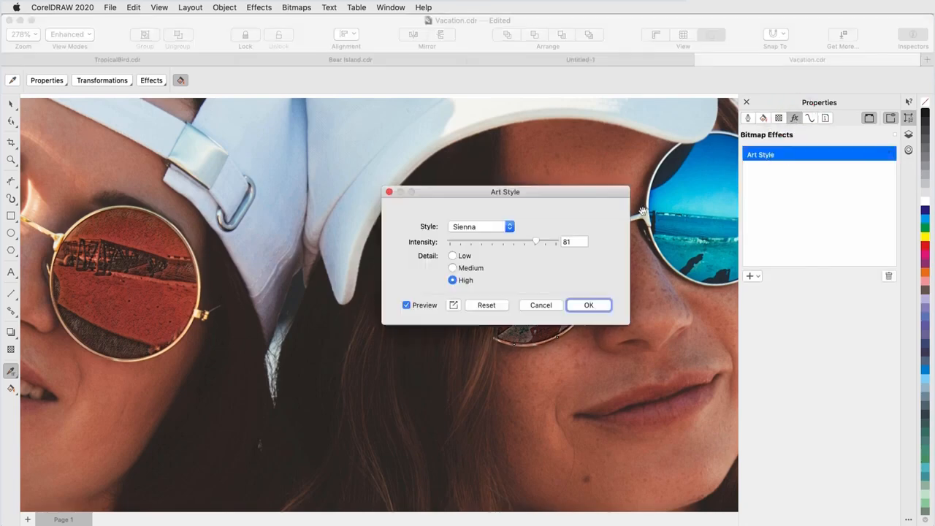
left_click_drag(542, 203, 372, 213)
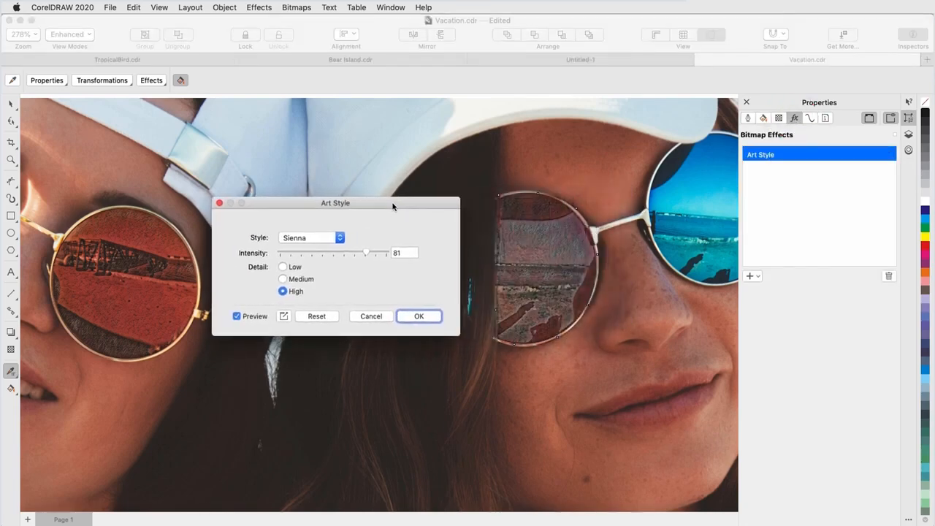
left_click(339, 238)
left_click(339, 229)
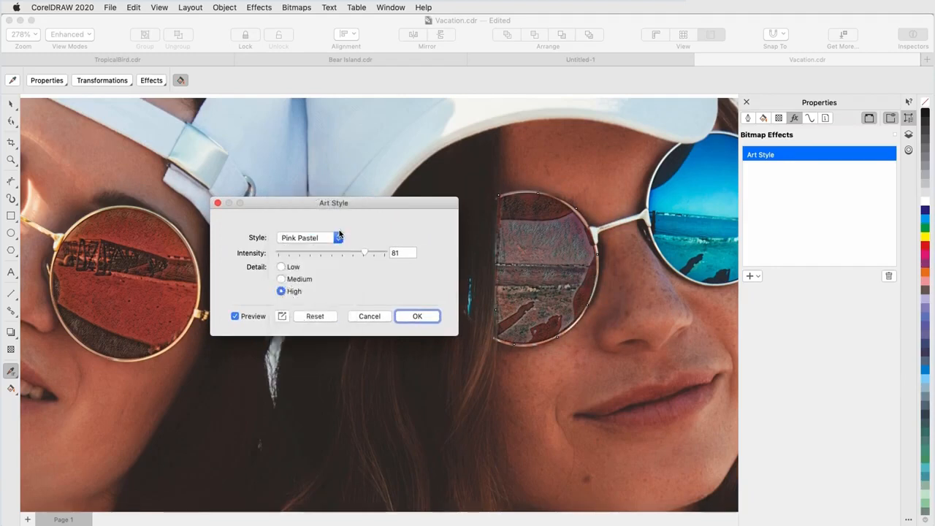
left_click(342, 253)
left_click(282, 278)
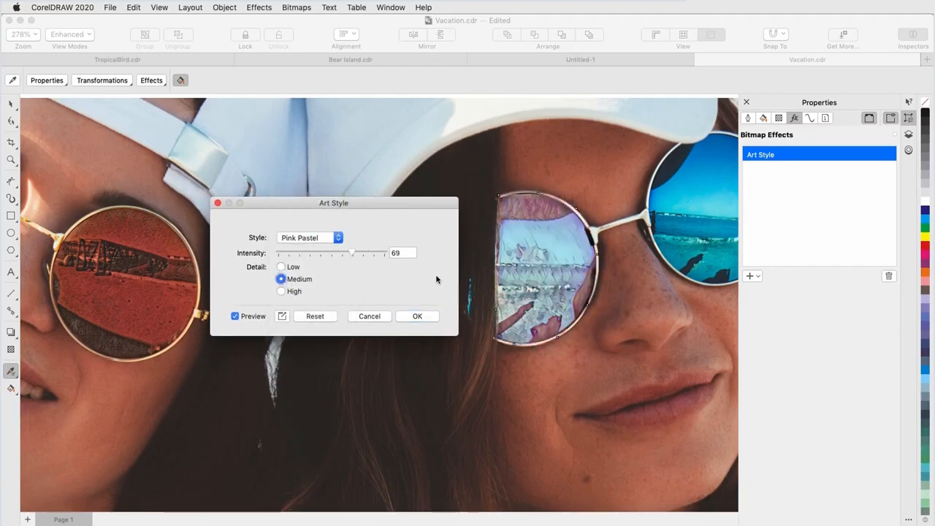
left_click(409, 317)
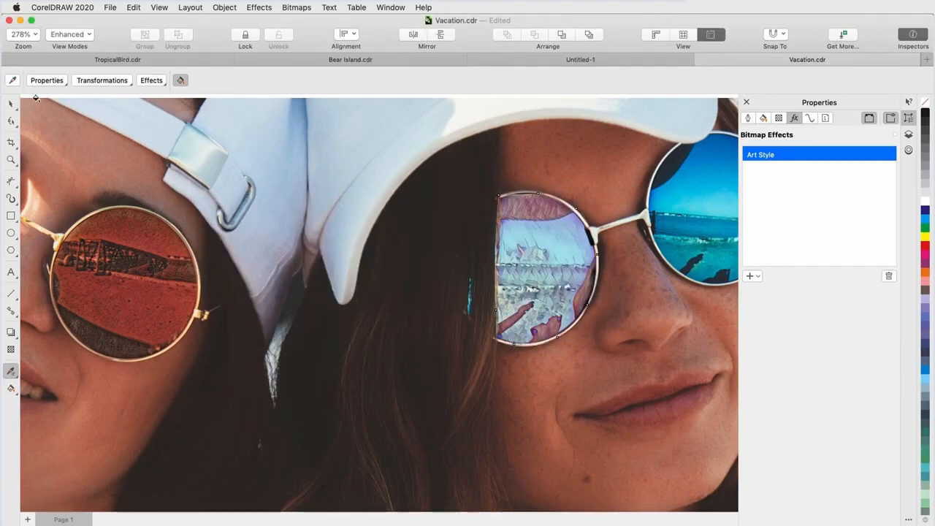
Place a copy of the lens ellipse over the second woman's right lens and apply the sampled curve attributes to it.
left_click(11, 106)
left_click(94, 226)
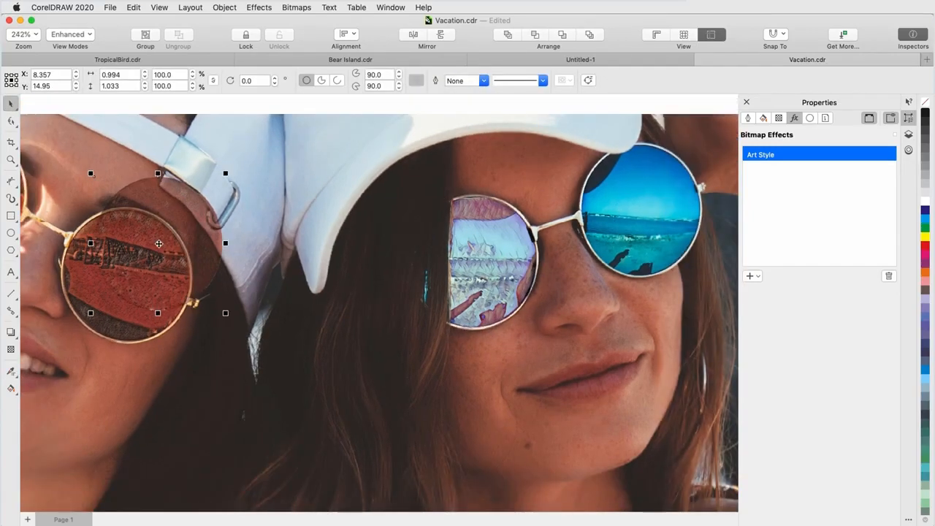
left_click_drag(158, 244, 642, 211)
left_click_drag(710, 210, 705, 211)
left_click(10, 373)
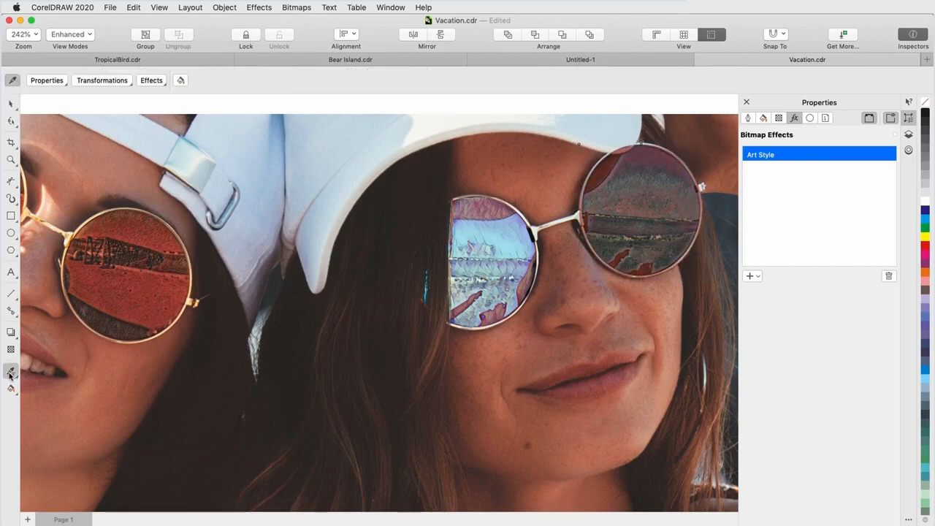
left_click(627, 192)
Trace a freehand outline around the first woman's T-shirt.
key("shift+F4")
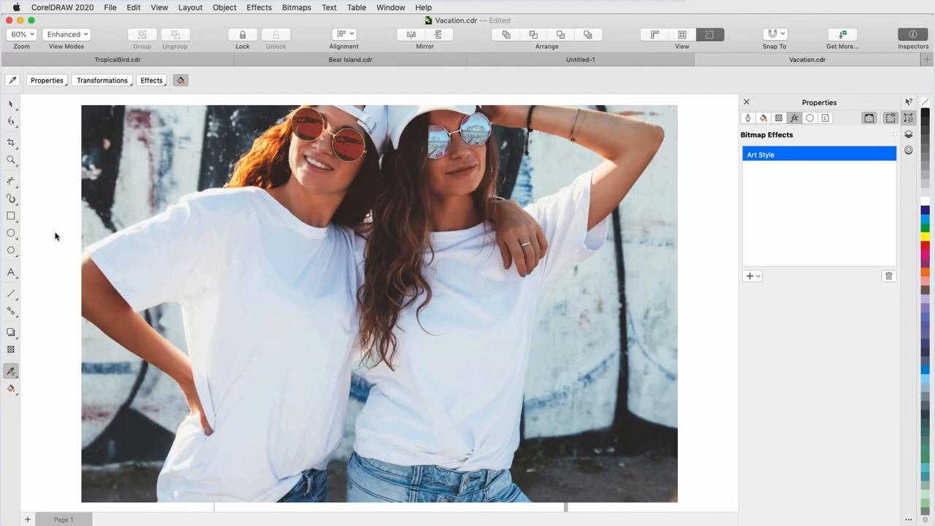
left_click(12, 181)
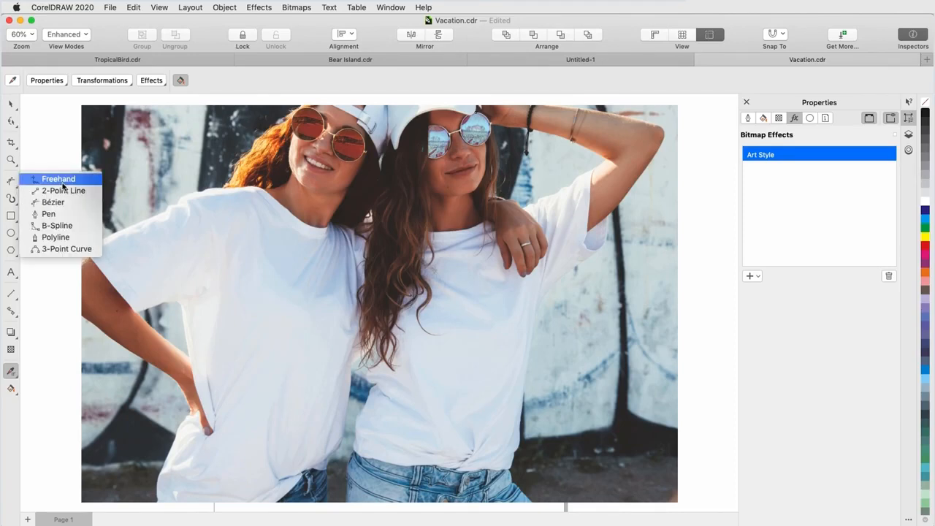
left_click(62, 180)
mouse_move(241, 188)
left_mouse_down()
mouse_move(99, 244)
mouse_move(123, 295)
mouse_move(185, 334)
mouse_move(197, 385)
mouse_move(197, 418)
mouse_move(183, 423)
mouse_move(167, 454)
mouse_move(158, 497)
mouse_move(252, 503)
mouse_move(341, 439)
mouse_move(364, 240)
mouse_move(315, 229)
mouse_move(270, 194)
mouse_move(241, 188)
left_mouse_up()
left_click(8, 104)
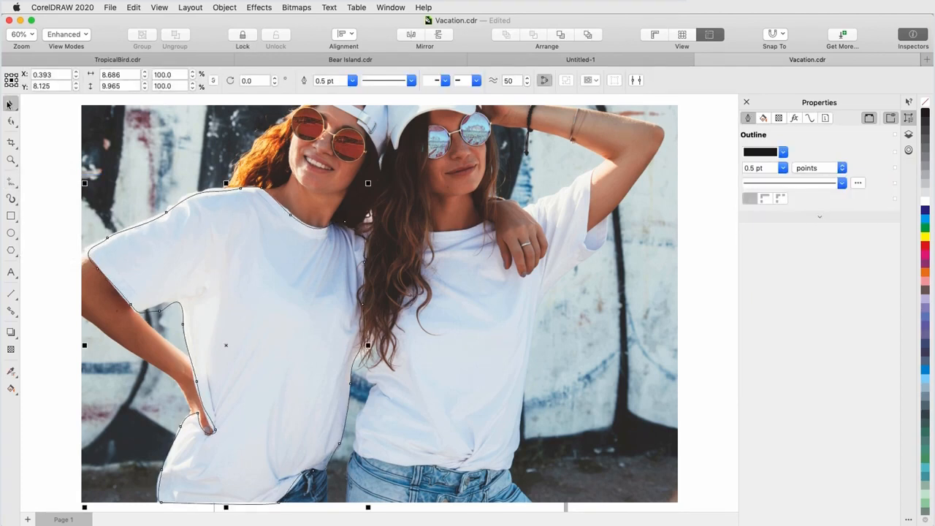
Remove the T-shirt shape's outline and set its lens to Bitmap Effect.
right_click(924, 103)
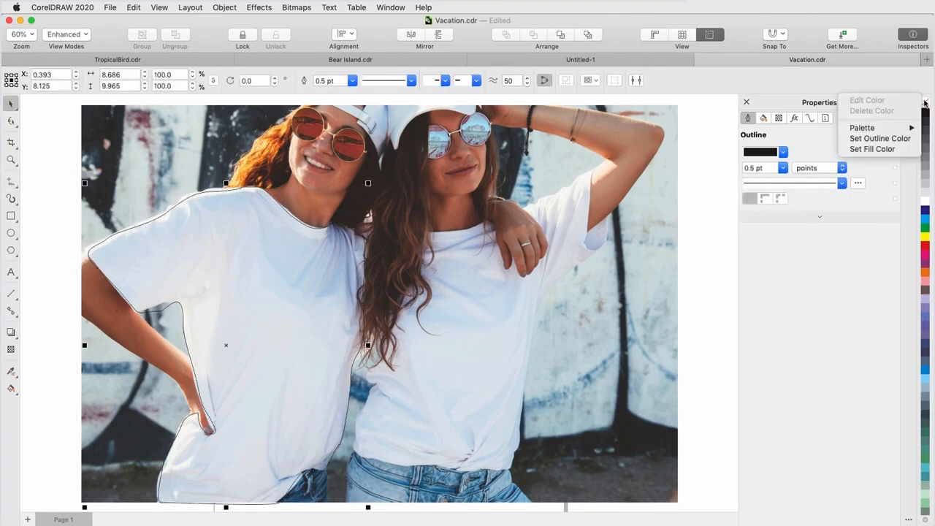
left_click(904, 138)
left_click(824, 119)
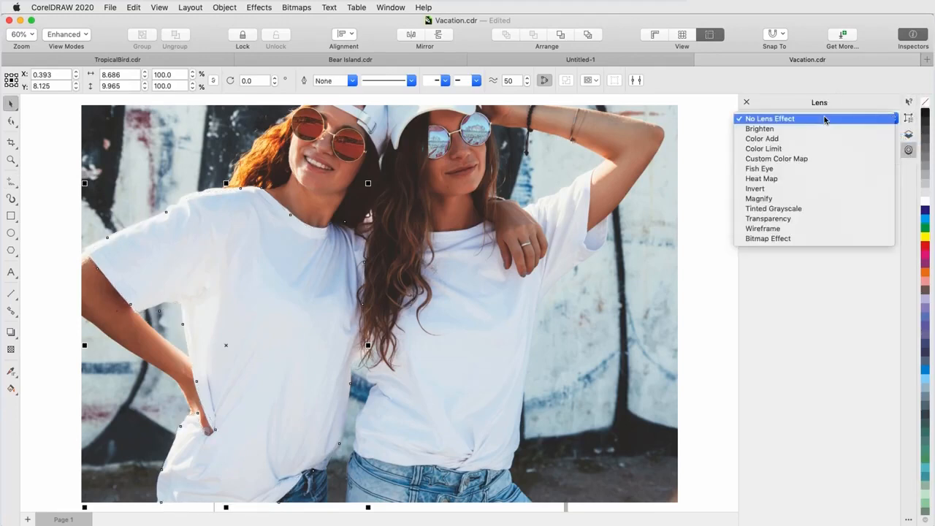
left_click(811, 239)
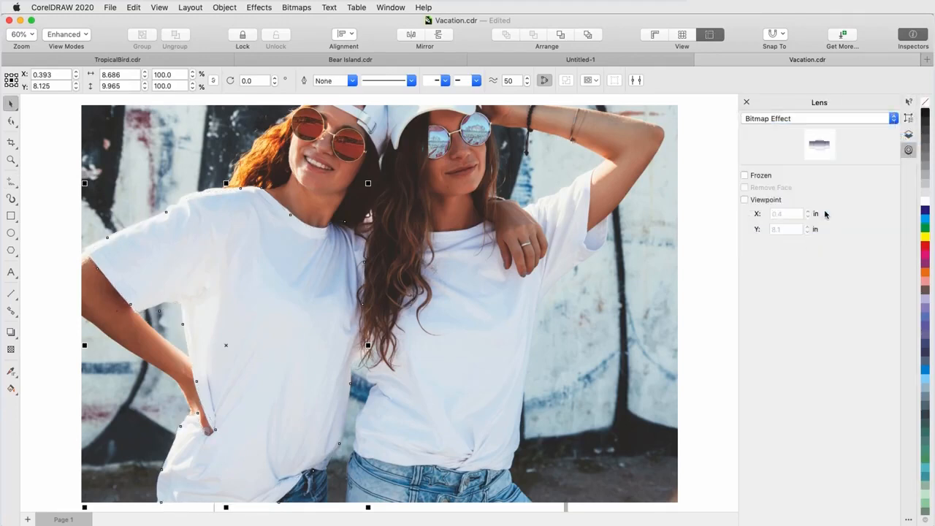
Add a Creative Fabric effect to the T-shirt shape using Tissue Collage, size 38, complete 75, and slightly lower brightness.
left_click(909, 120)
left_click(794, 119)
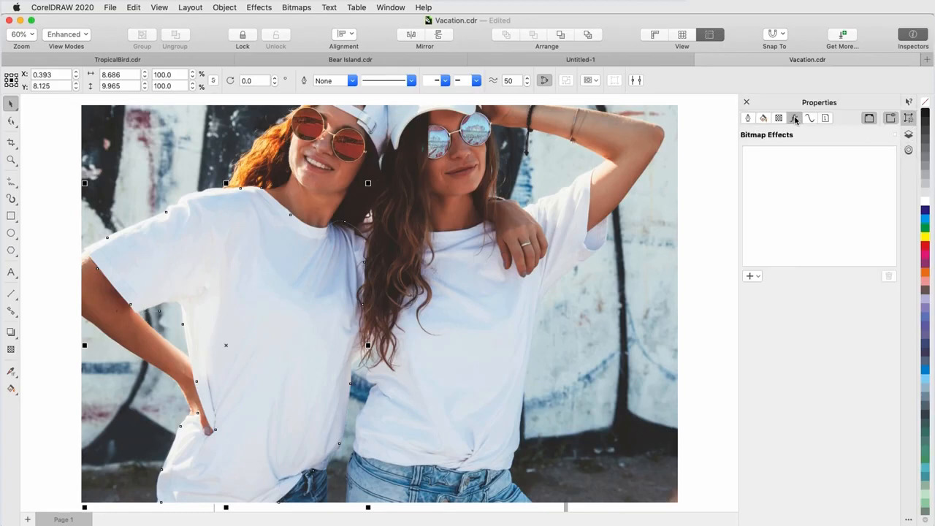
left_click(750, 277)
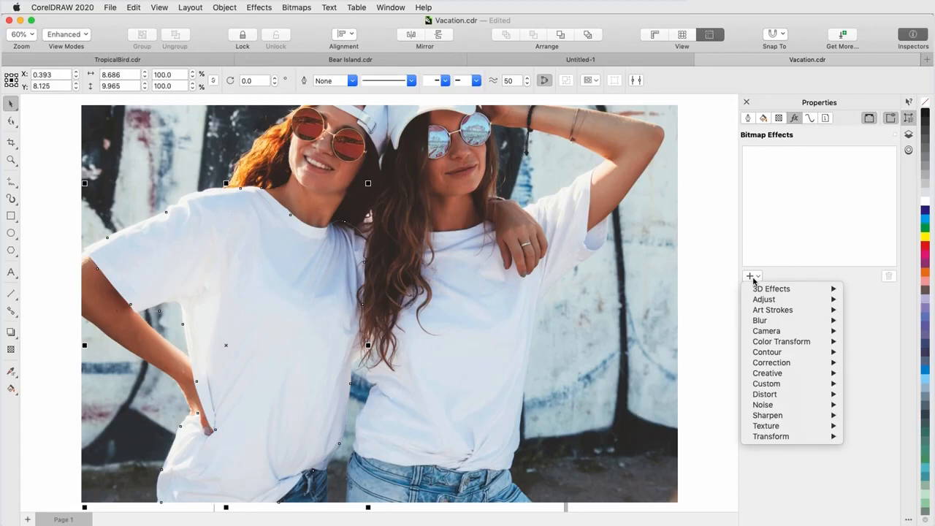
mouse_move(818, 373)
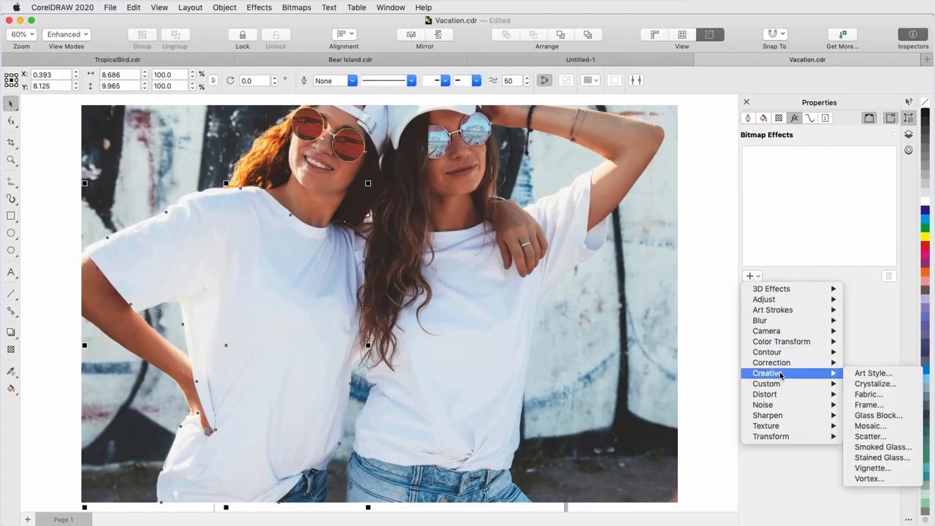
left_click(868, 393)
left_click(497, 264)
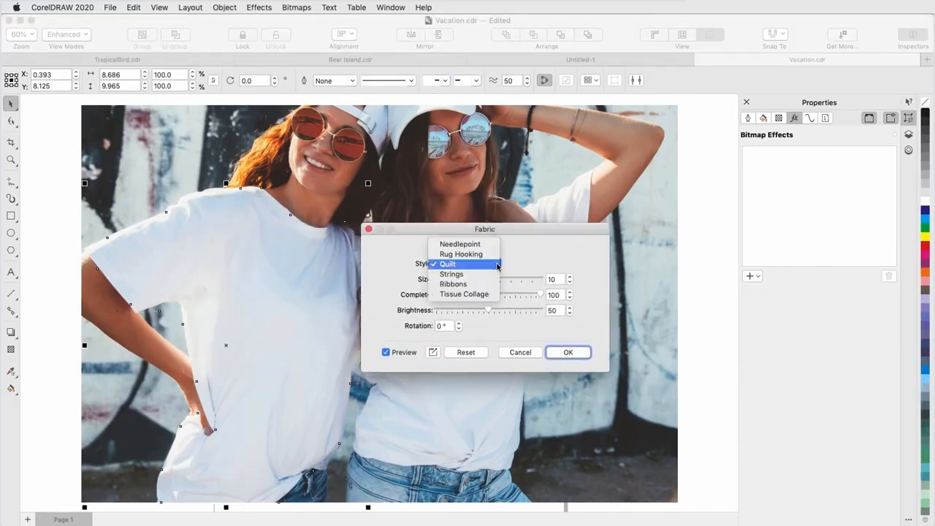
left_click(482, 293)
left_click(517, 280)
left_click(516, 295)
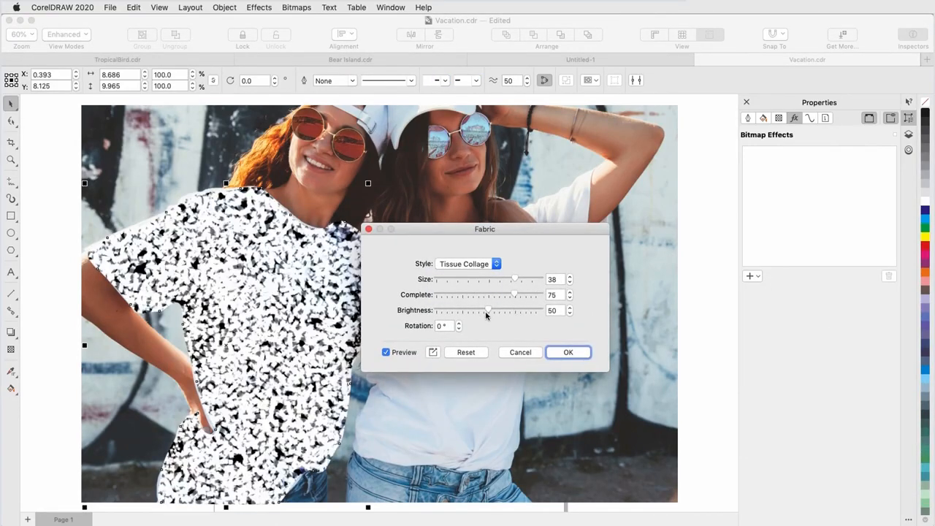
left_click_drag(486, 314, 466, 313)
left_click(568, 352)
Add a Water Marker bitmap effect to the T-shirt shape with Random variation.
left_click(752, 276)
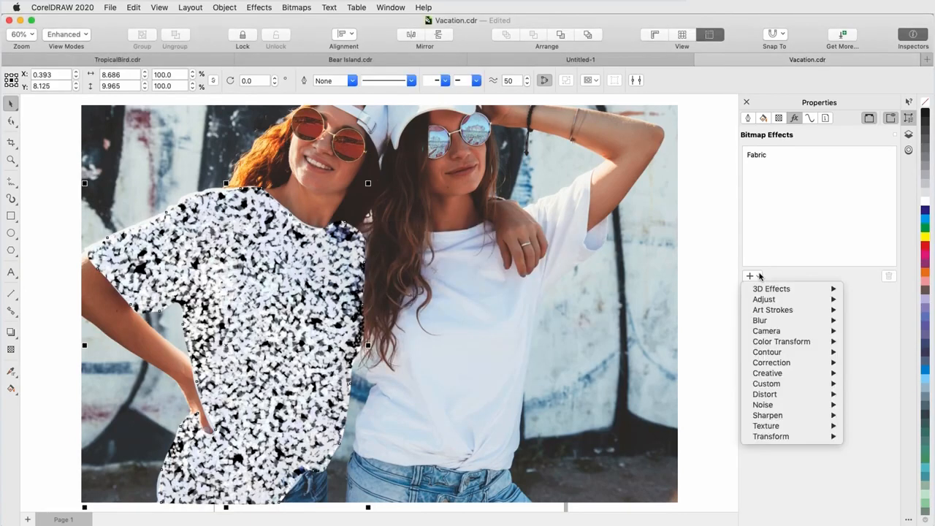
mouse_move(772, 310)
left_click(876, 436)
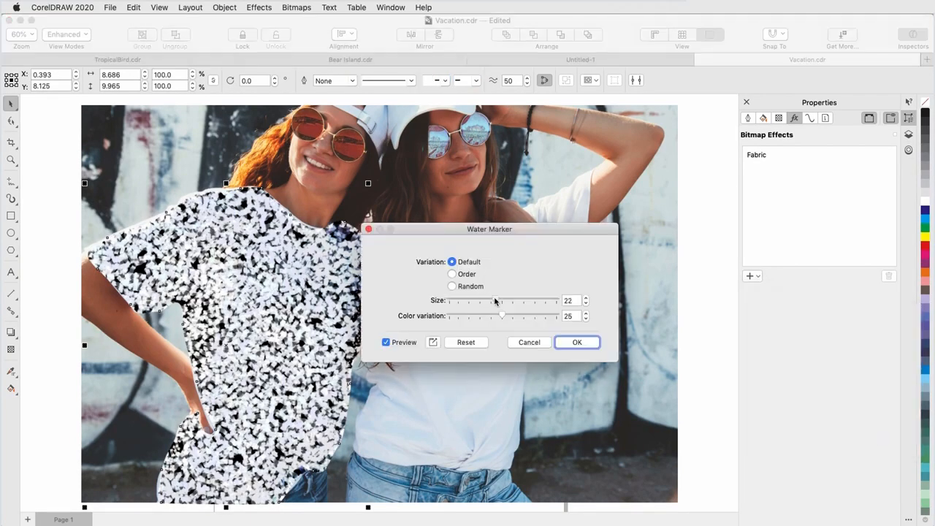
left_click(453, 285)
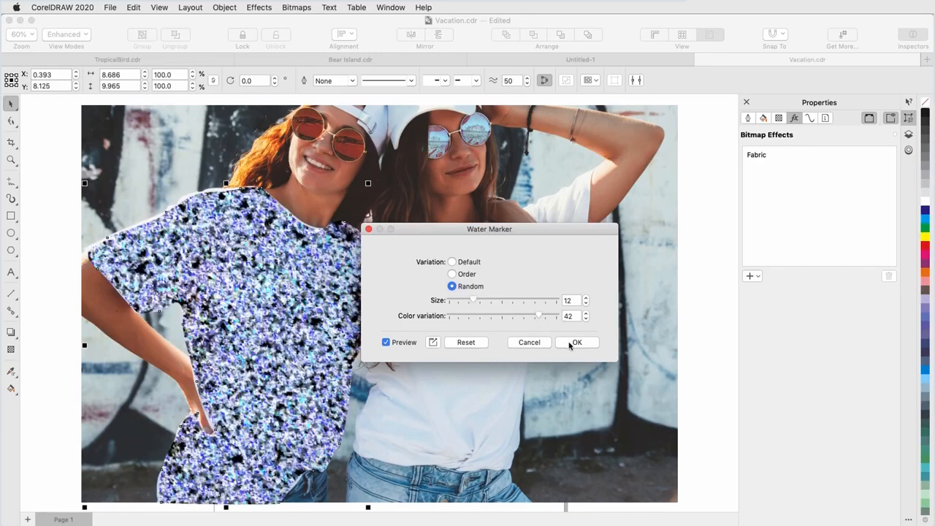
left_click(570, 343)
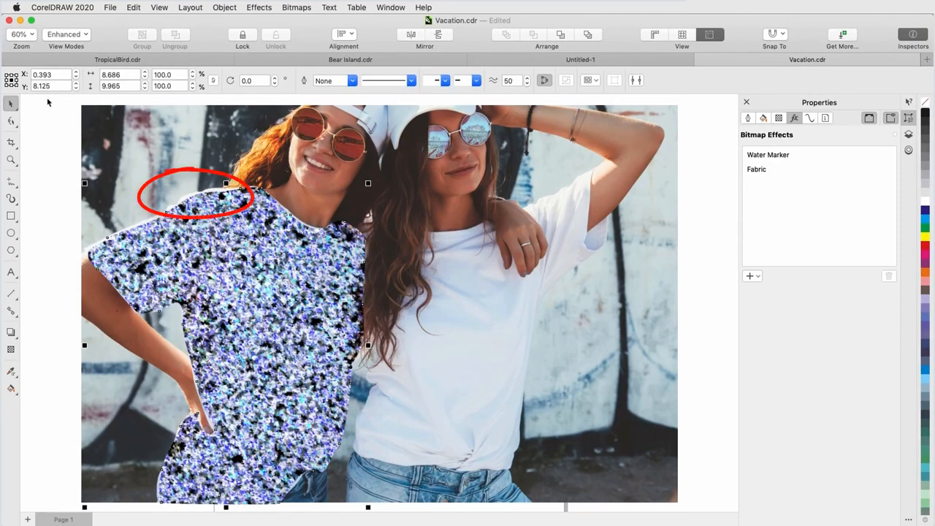
Adjust nodes along the T-shirt shape's upper shoulder edge to refine its outline.
scroll(206, 191, "up", 3)
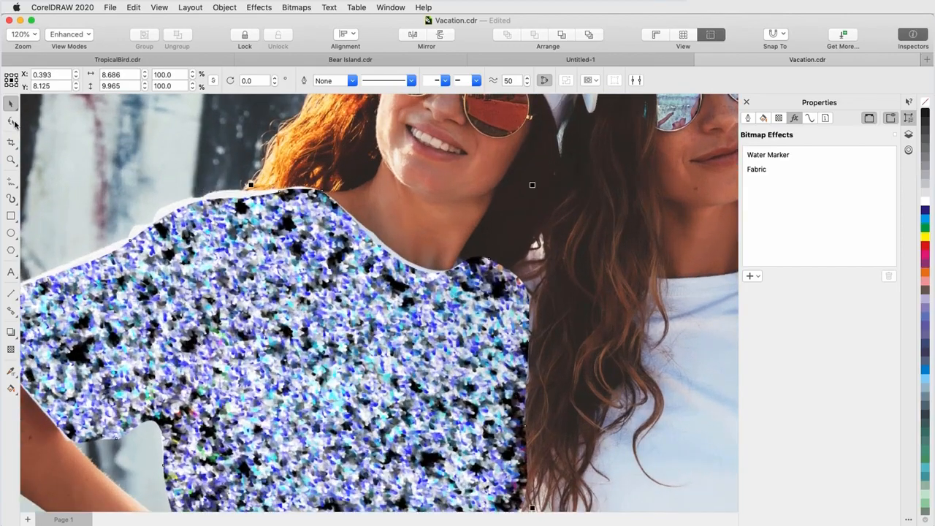
left_click(12, 123)
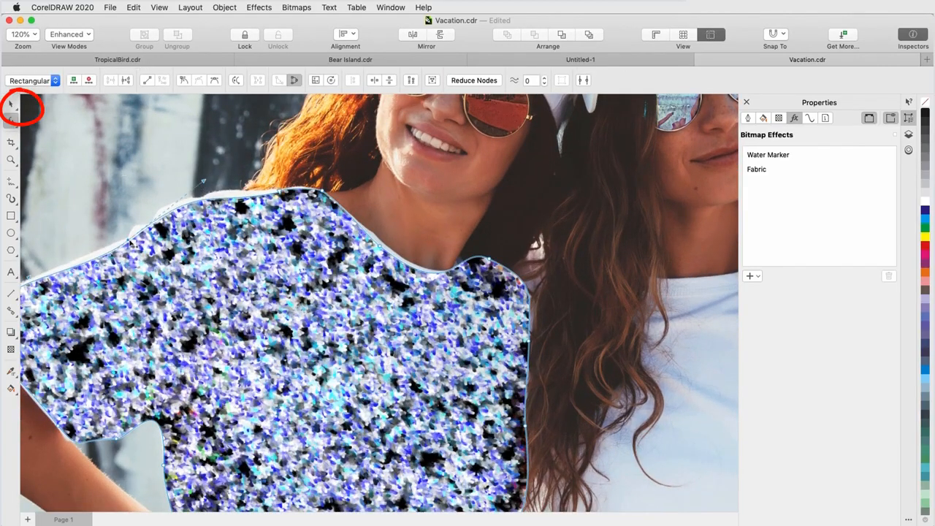
left_click_drag(192, 187, 206, 185)
left_click(380, 246)
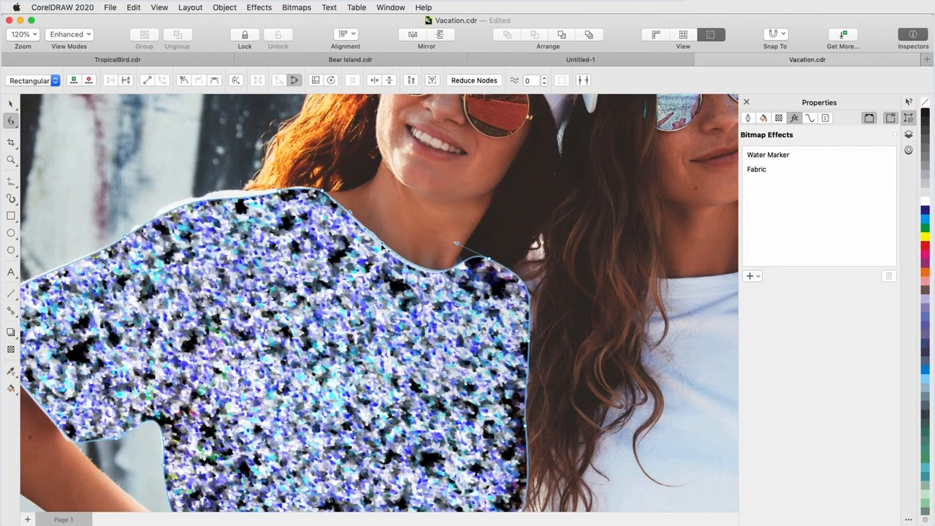
left_click_drag(234, 198, 236, 195)
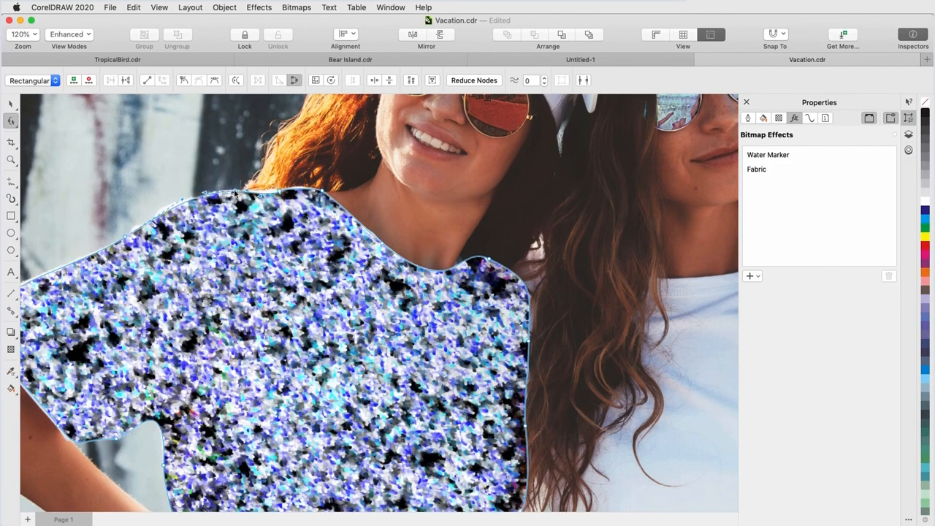
Add a Blur Feather effect to the T-shirt shape with Gaussian mode and width 79.
scroll(299, 182, "down", 4)
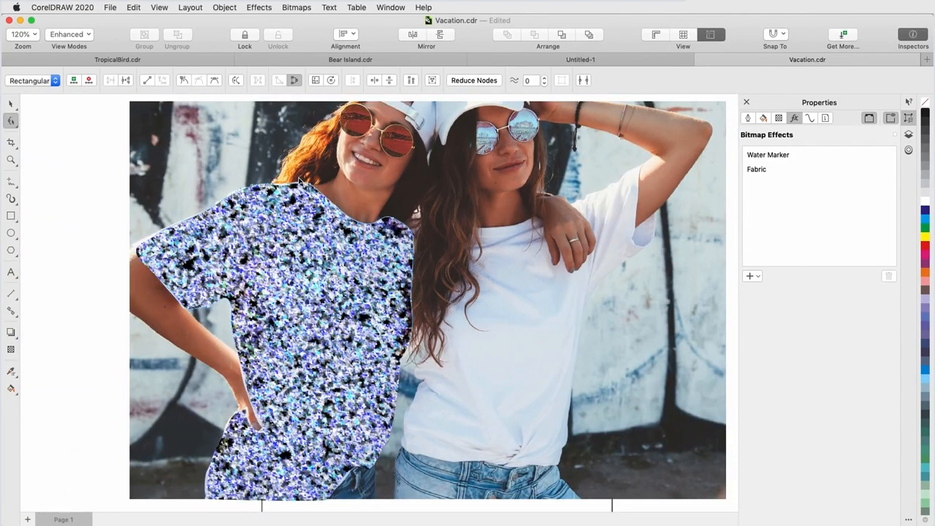
left_click(748, 276)
mouse_move(763, 320)
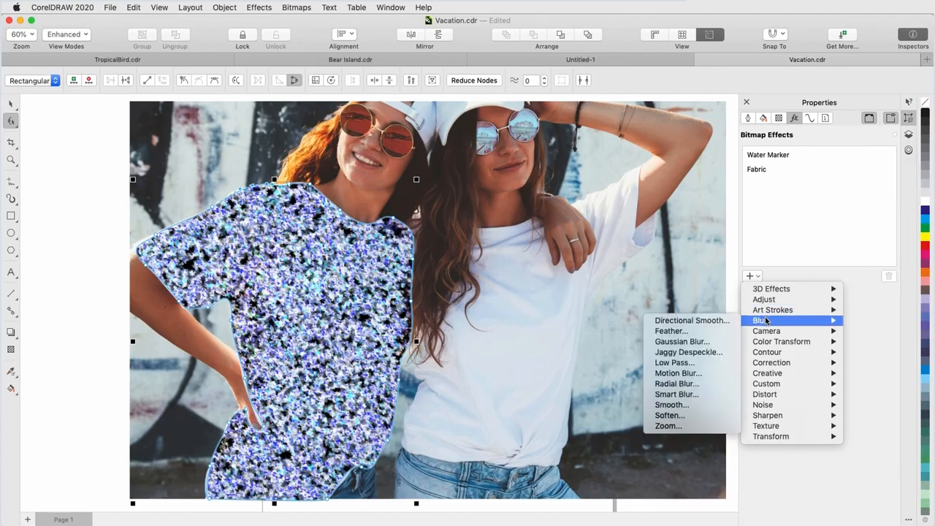
left_click(718, 332)
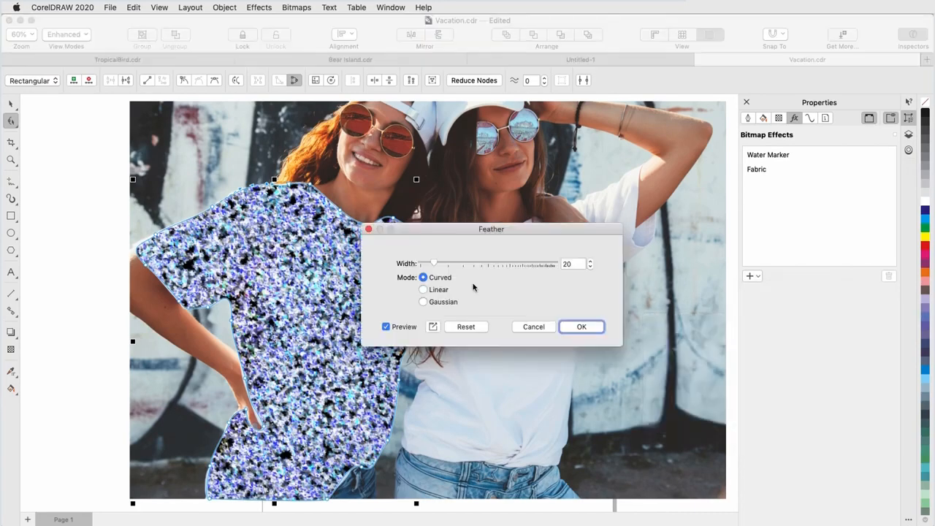
left_click_drag(474, 231, 537, 264)
left_click(485, 336)
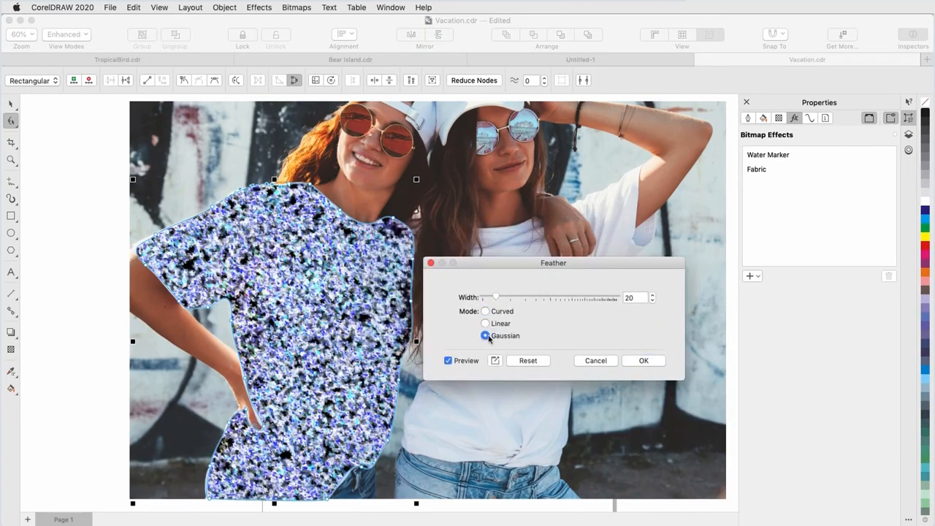
left_click_drag(504, 298, 521, 300)
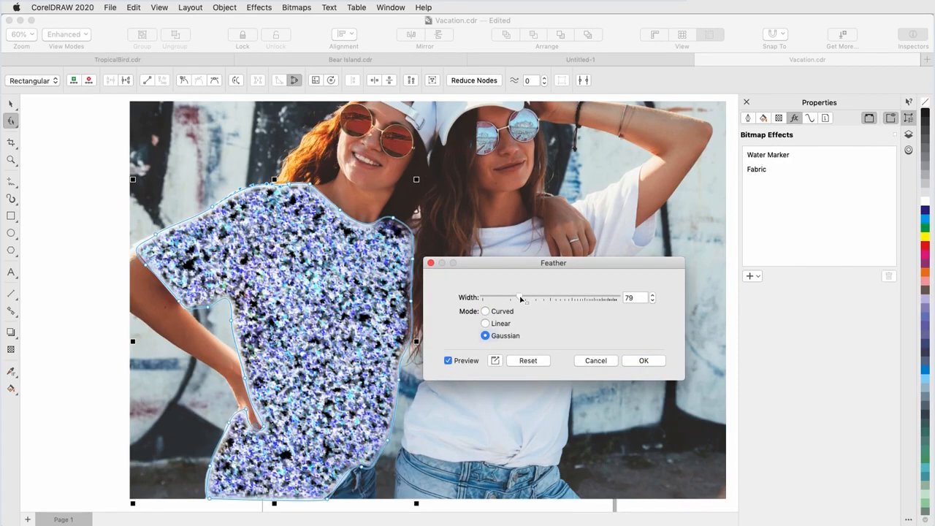
left_click(637, 360)
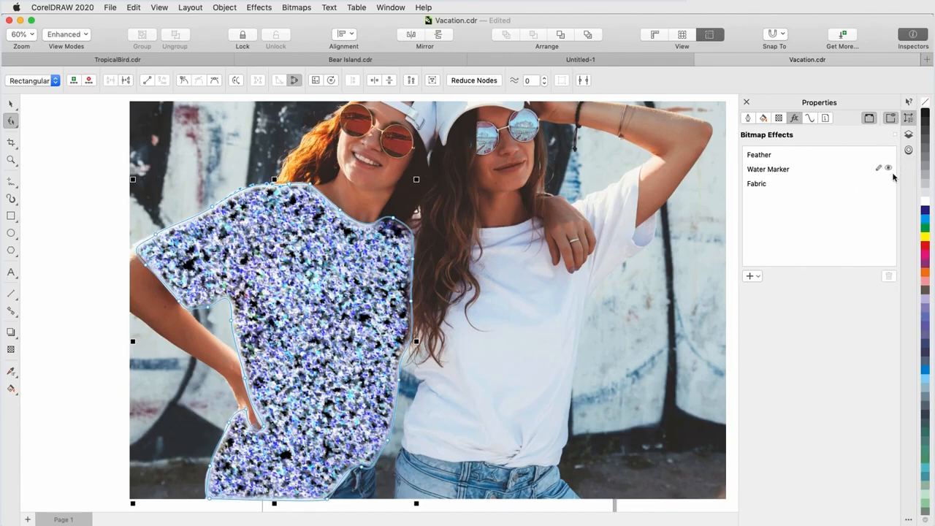
Toggle the Water Marker and Fabric effects off and on again to compare the T-shirt's look.
left_click(888, 168)
left_click(888, 182)
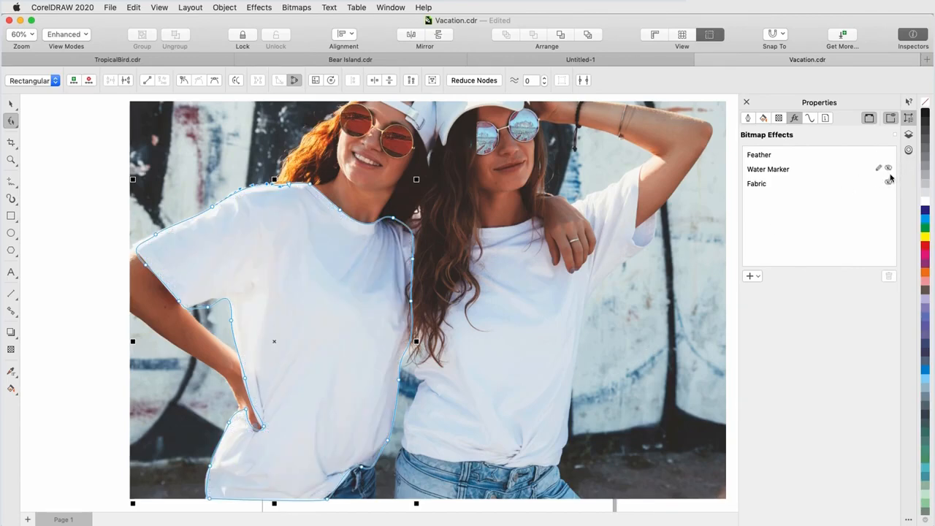
left_click(889, 170)
left_click(888, 182)
Set the Fabric effect's size to 18 and move Fabric above Water Marker in the effects list.
left_click(779, 186)
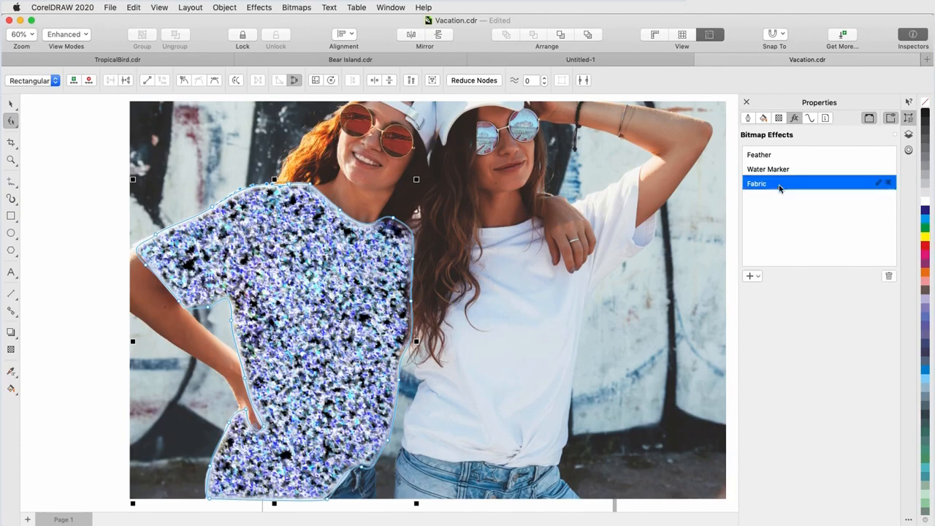
double_click(779, 187)
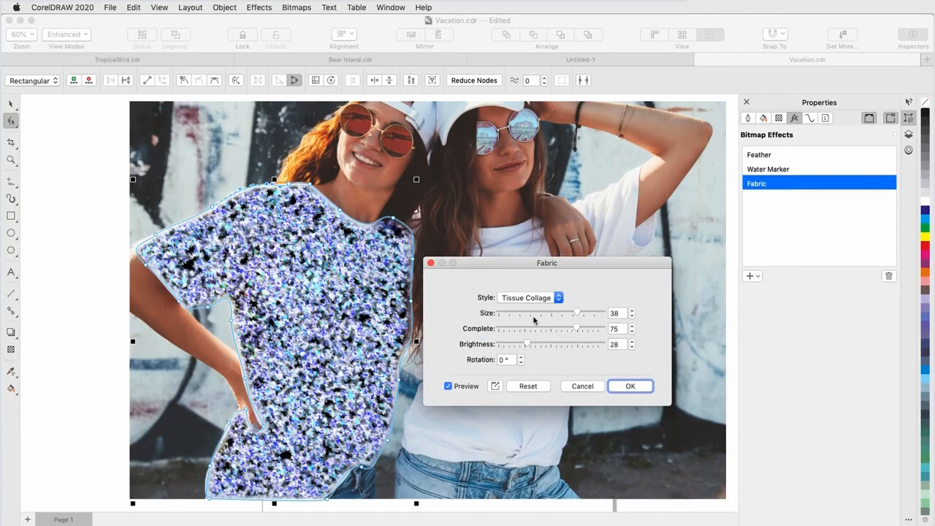
left_click_drag(525, 344, 504, 343)
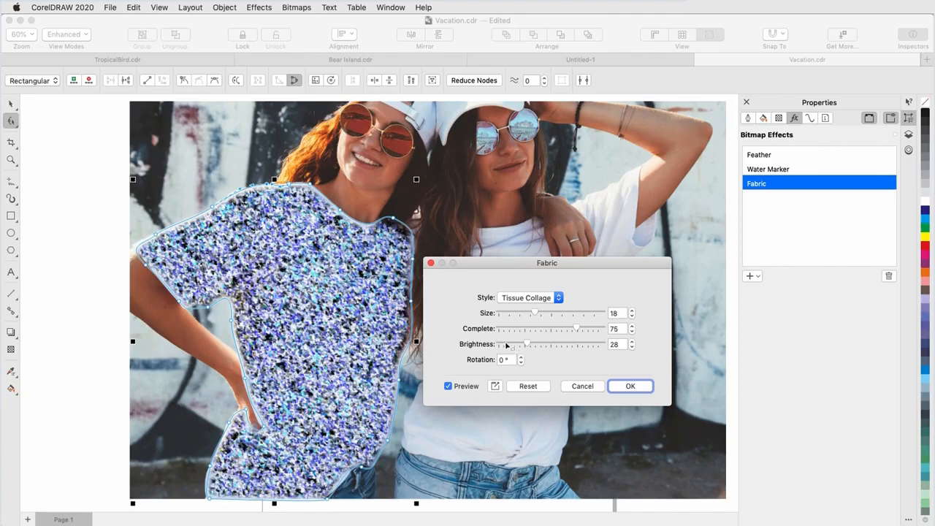
left_click(630, 386)
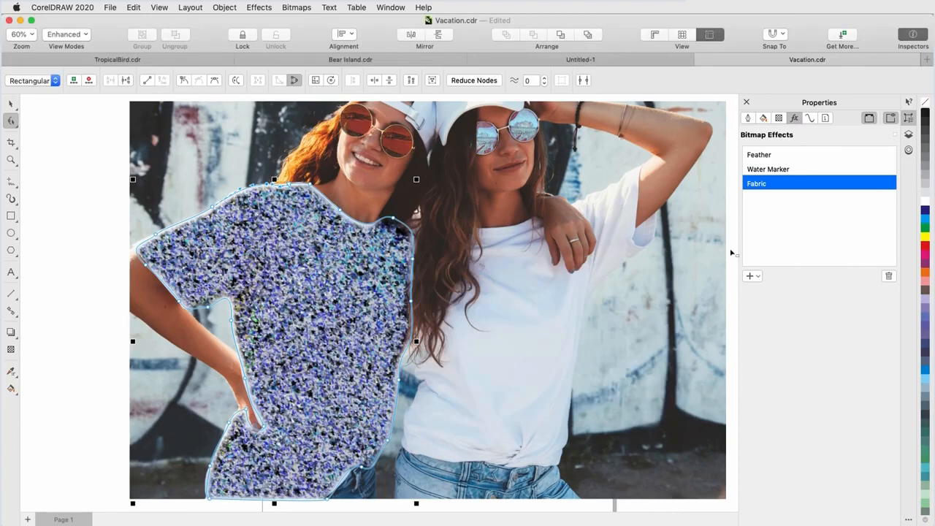
left_click_drag(775, 187, 775, 167)
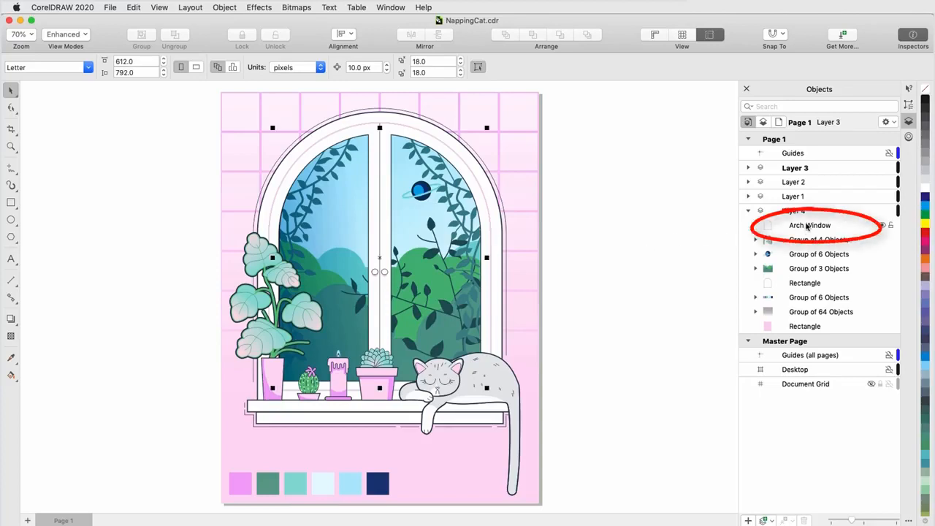
Select the Arch Window object in NappingCat.cdr and set its lens to Bitmap Effect.
left_click(839, 231)
left_click(908, 137)
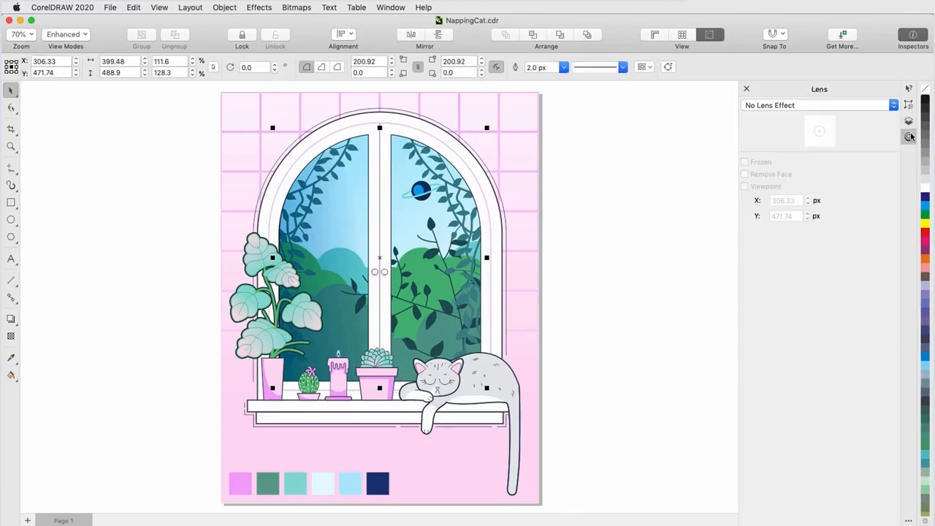
left_click(815, 108)
left_click(814, 225)
Add a Creative Smoked Glass effect to the arch window's lens.
left_click(260, 7)
mouse_move(292, 121)
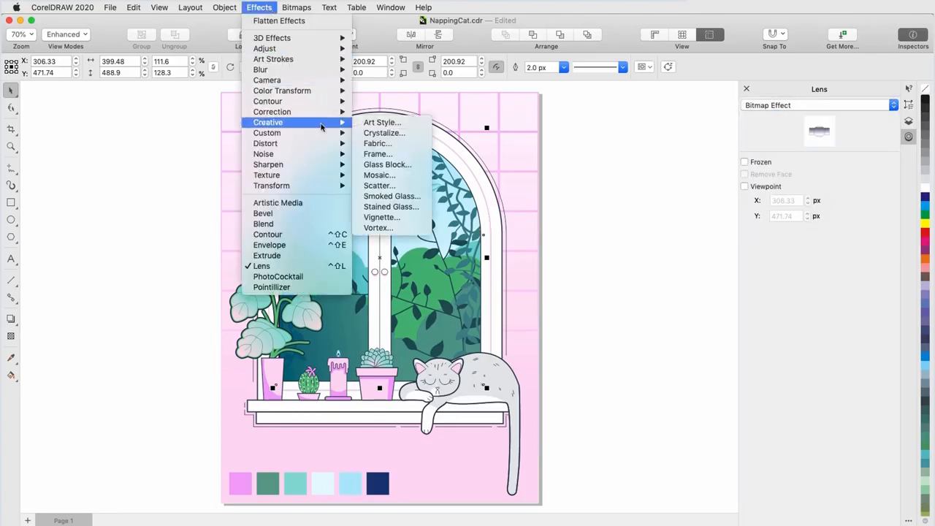
left_click(412, 186)
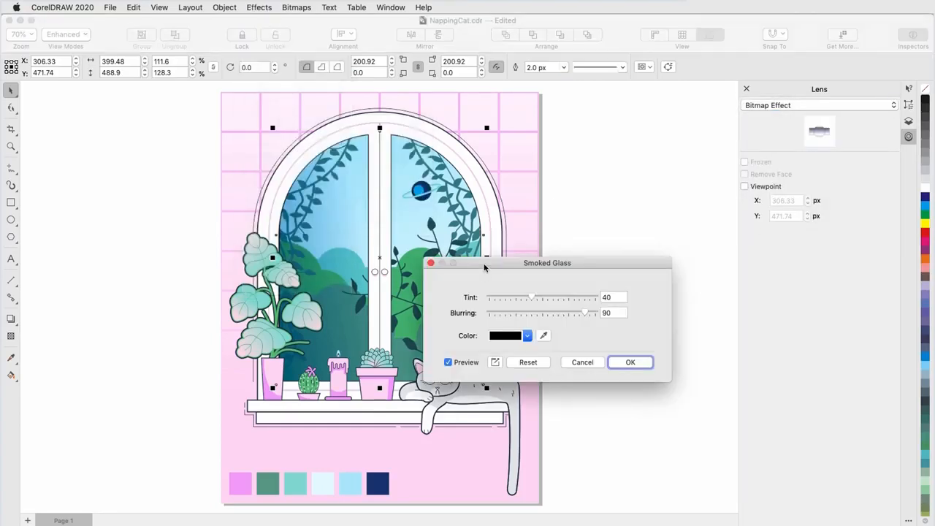
left_click_drag(528, 270, 590, 227)
left_click(684, 320)
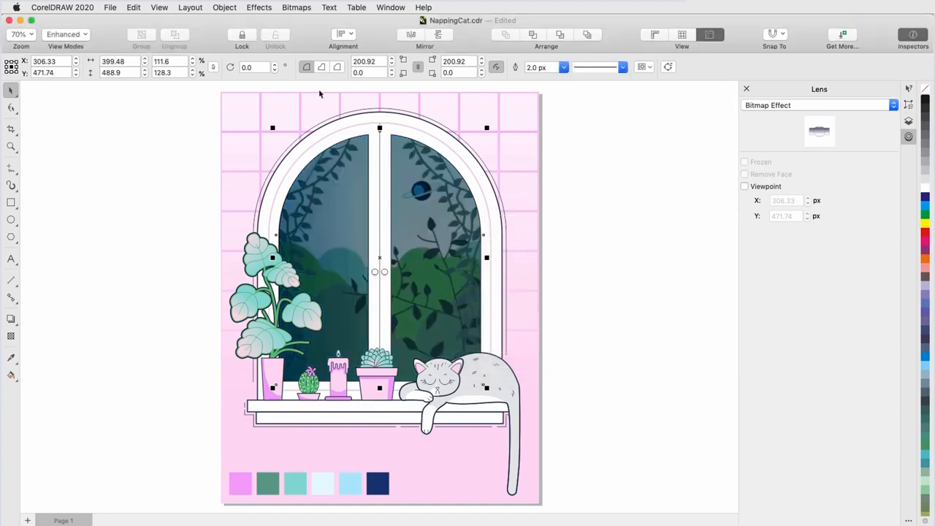
Add an Art Strokes Pastels effect with stroke size 9 to the arch window, then deselect it.
left_click(260, 7)
mouse_move(320, 62)
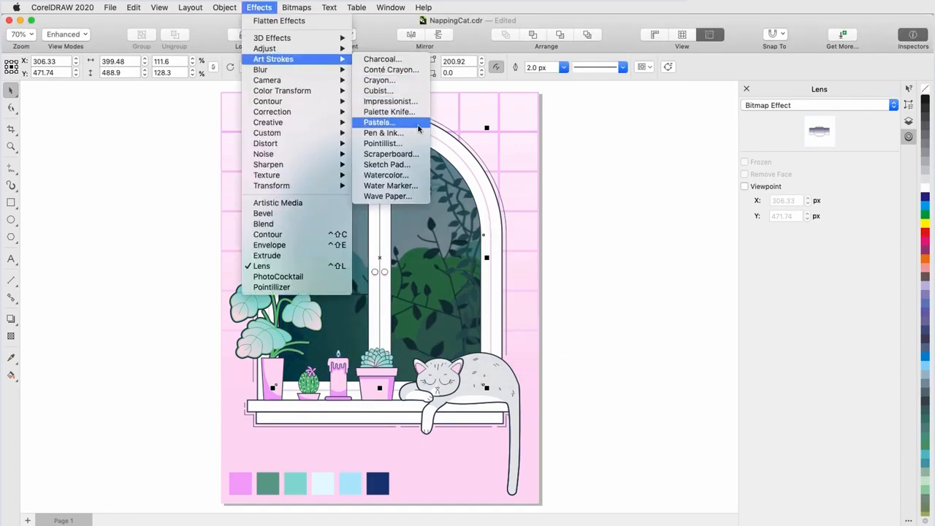
left_click(406, 123)
left_click_drag(592, 280, 617, 279)
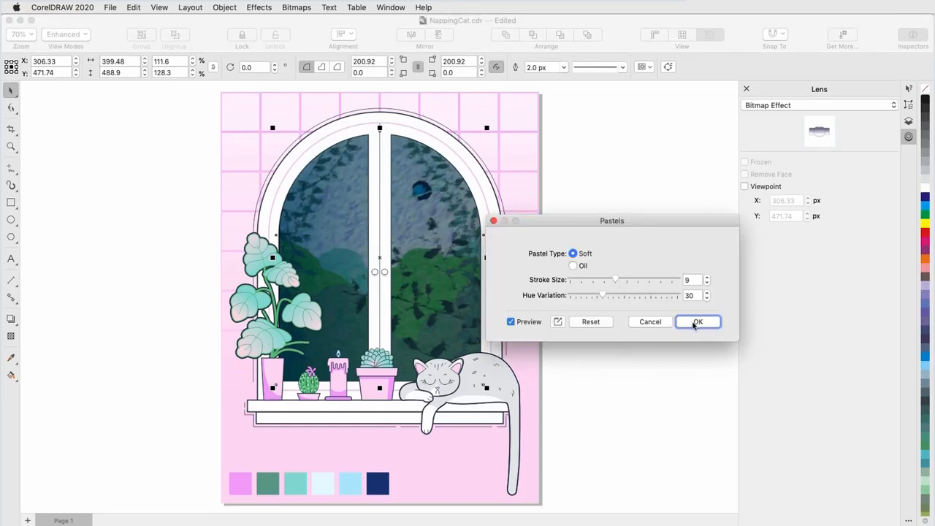
left_click(697, 322)
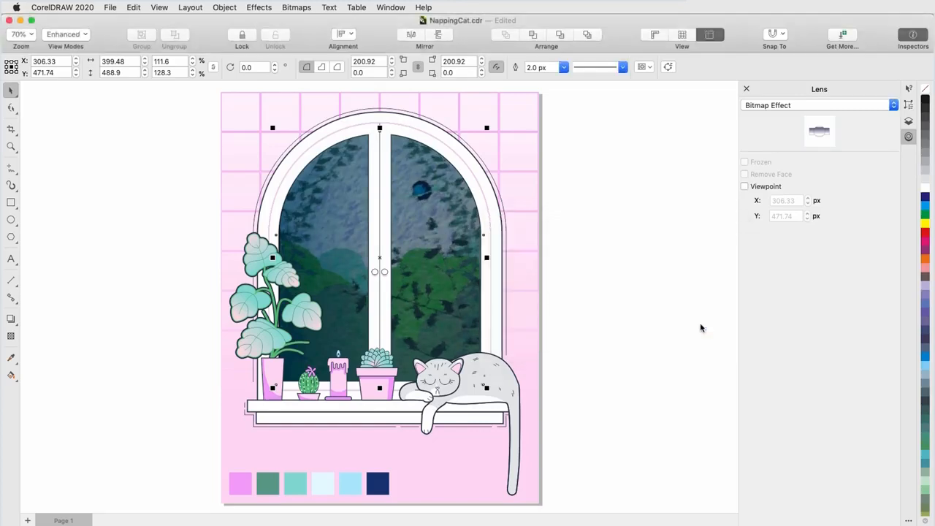
left_click(699, 327)
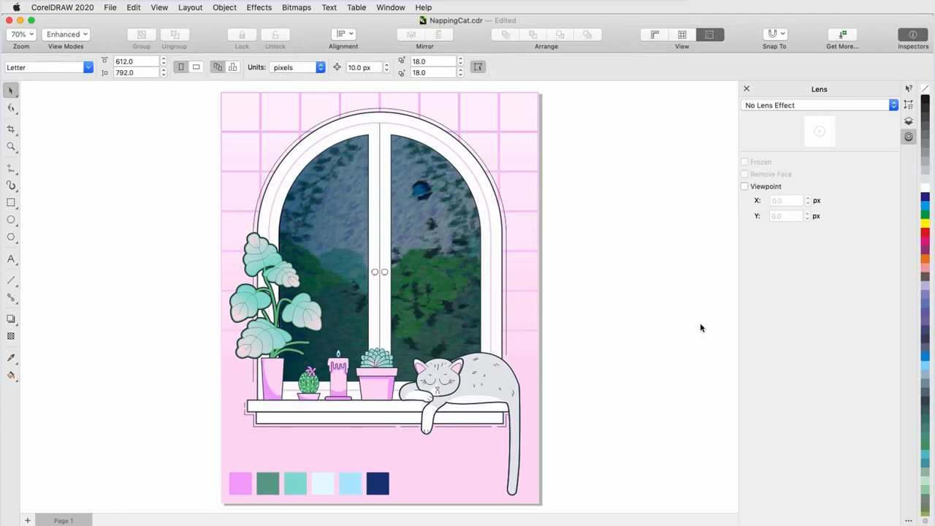